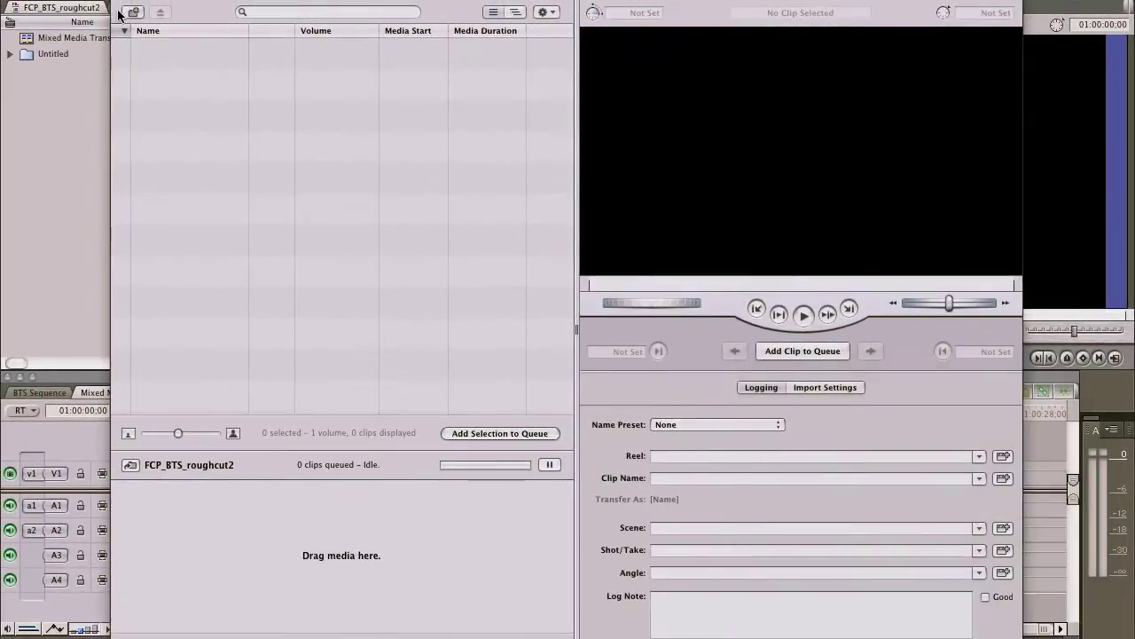
- Load the AVC-Intra and R3D folders from Tapeless Formats and queue all of their clips for transfer
{"action": "left_click", "coordinate": [133, 12]}
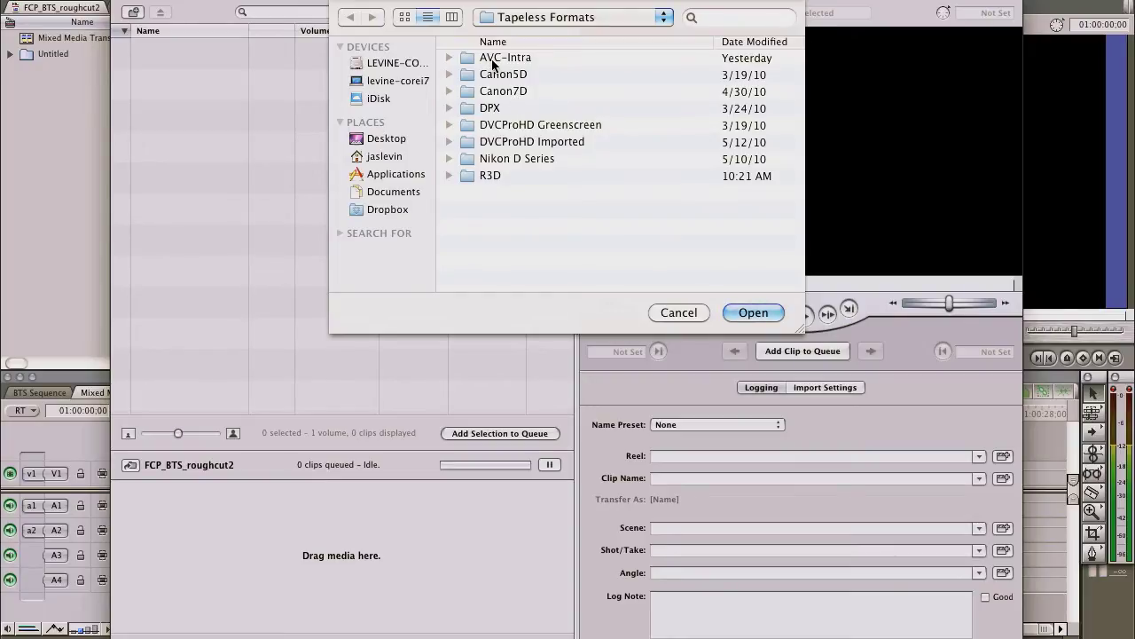
{"action": "left_click", "coordinate": [493, 58]}
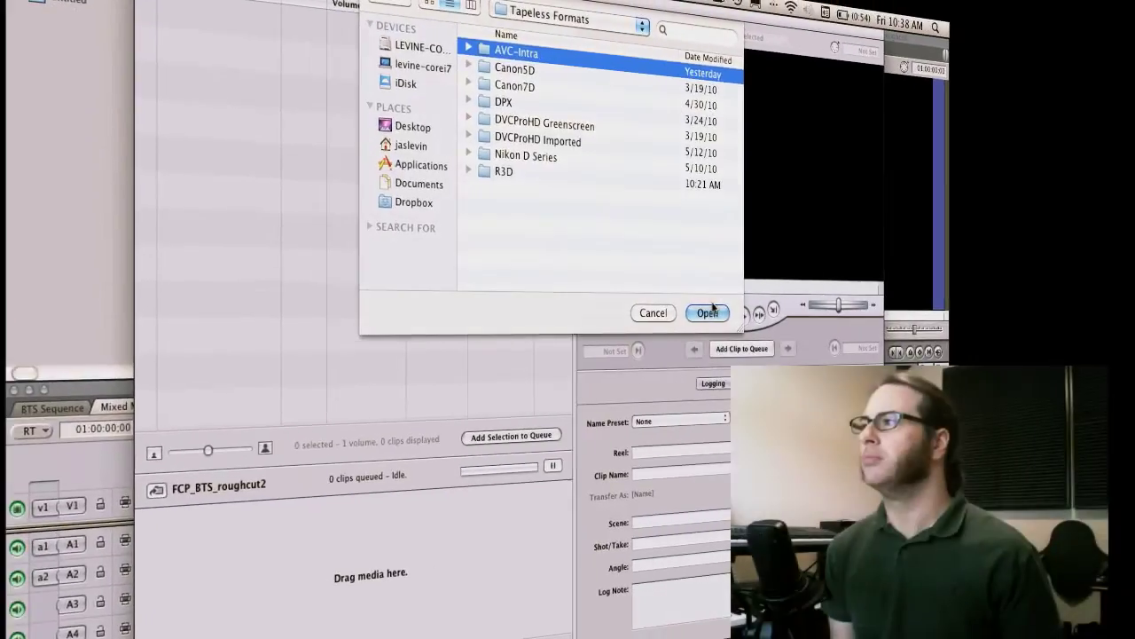
{"action": "left_click", "coordinate": [708, 312]}
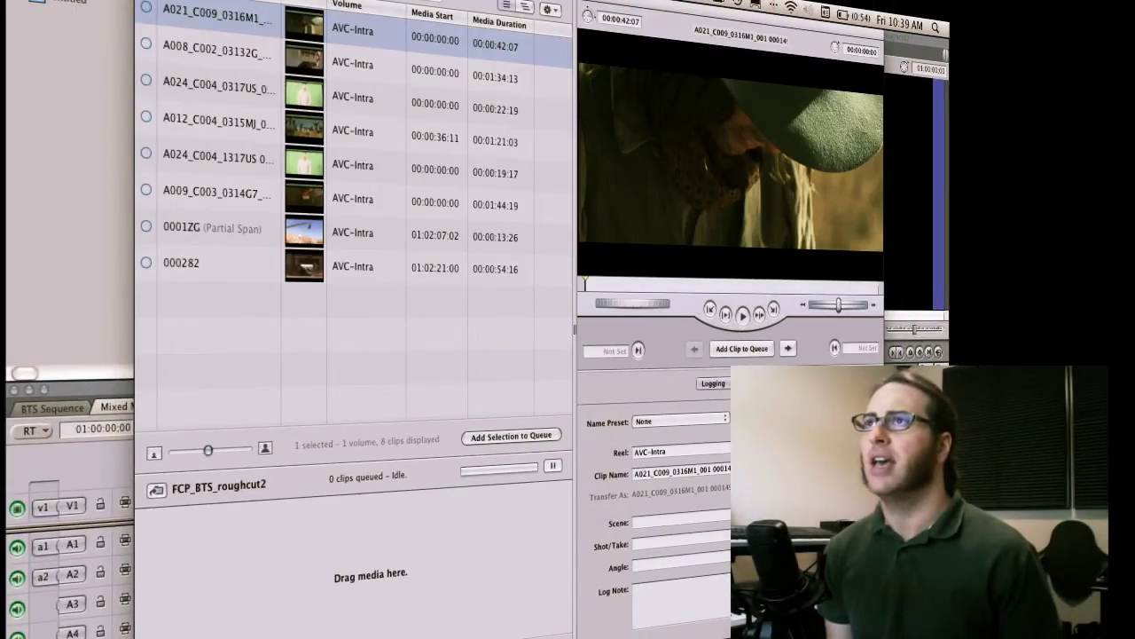
{"action": "left_click", "coordinate": [504, 171]}
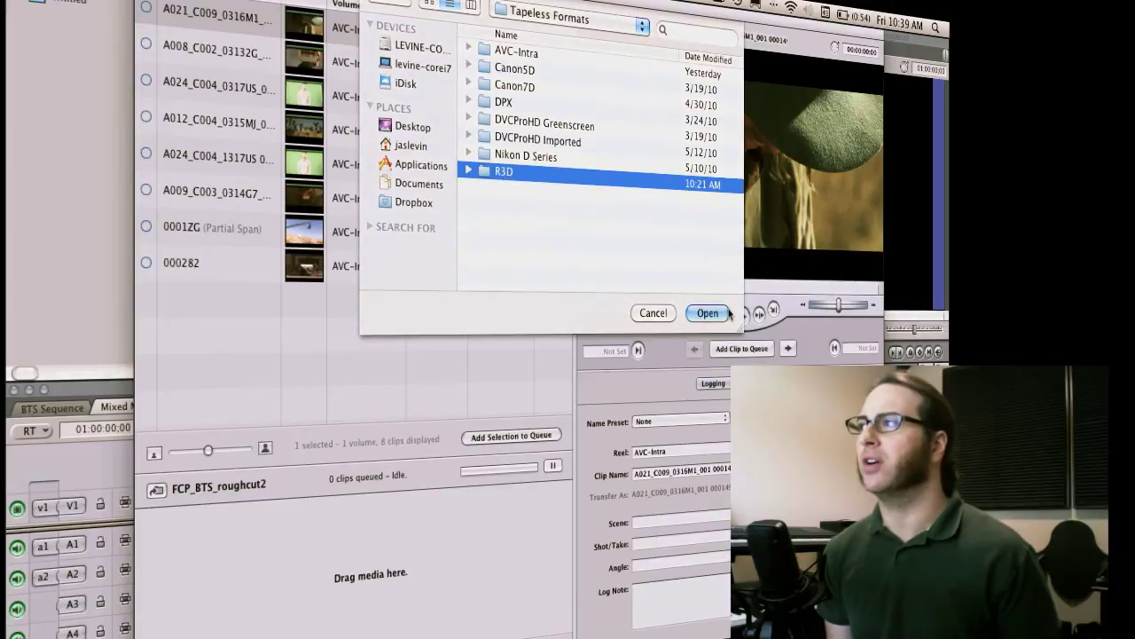
{"action": "left_click", "coordinate": [728, 312]}
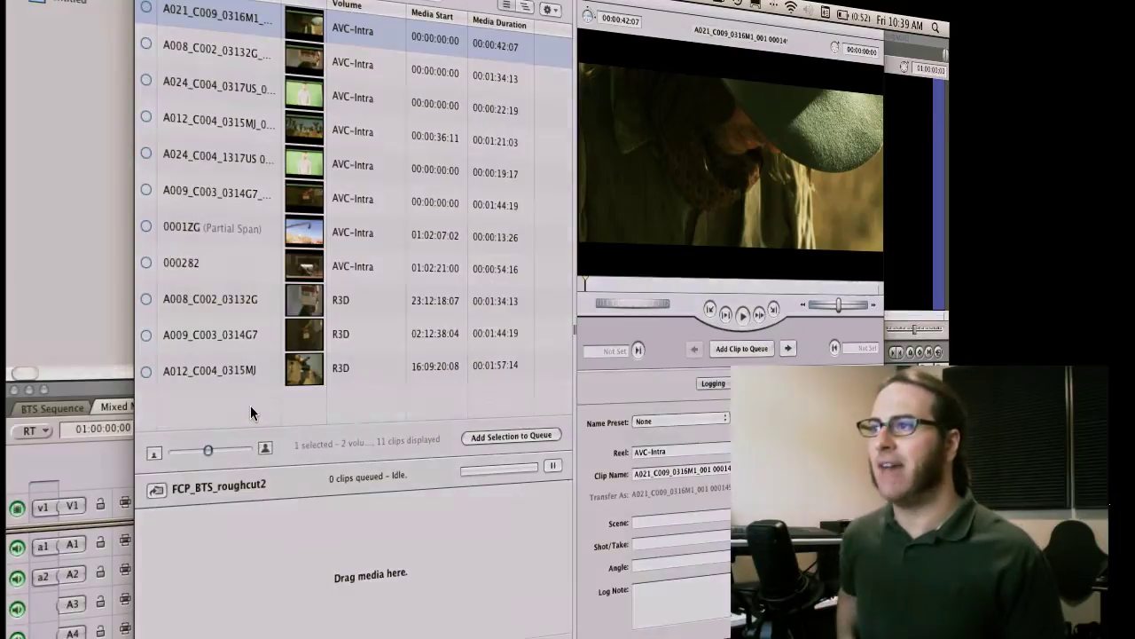
{"action": "key", "text": "super+a"}
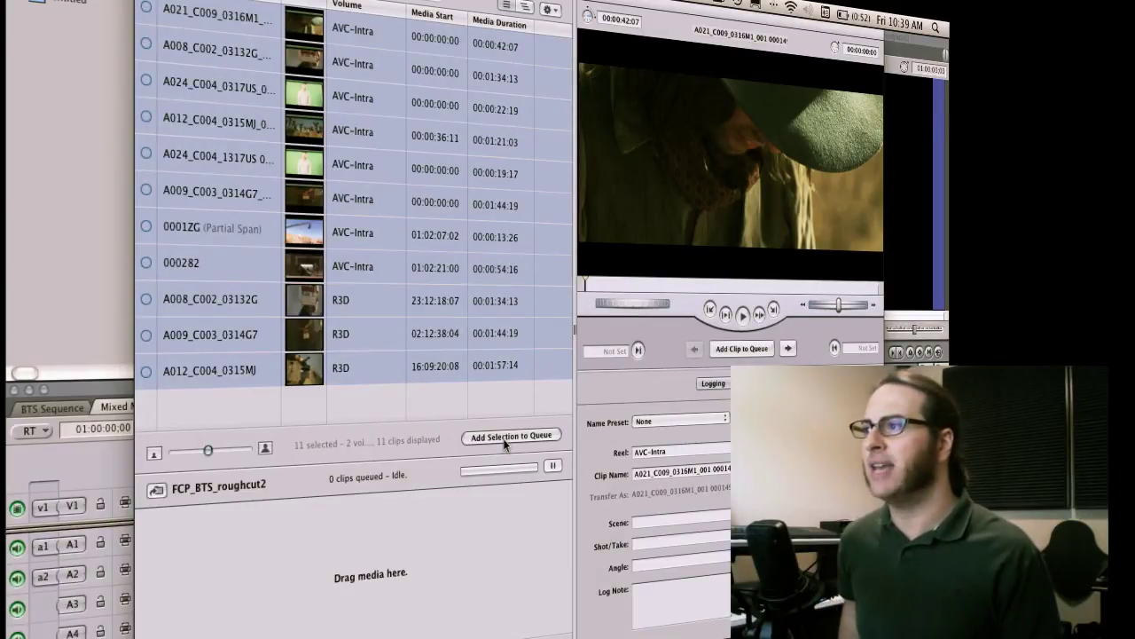
{"action": "left_click", "coordinate": [504, 438]}
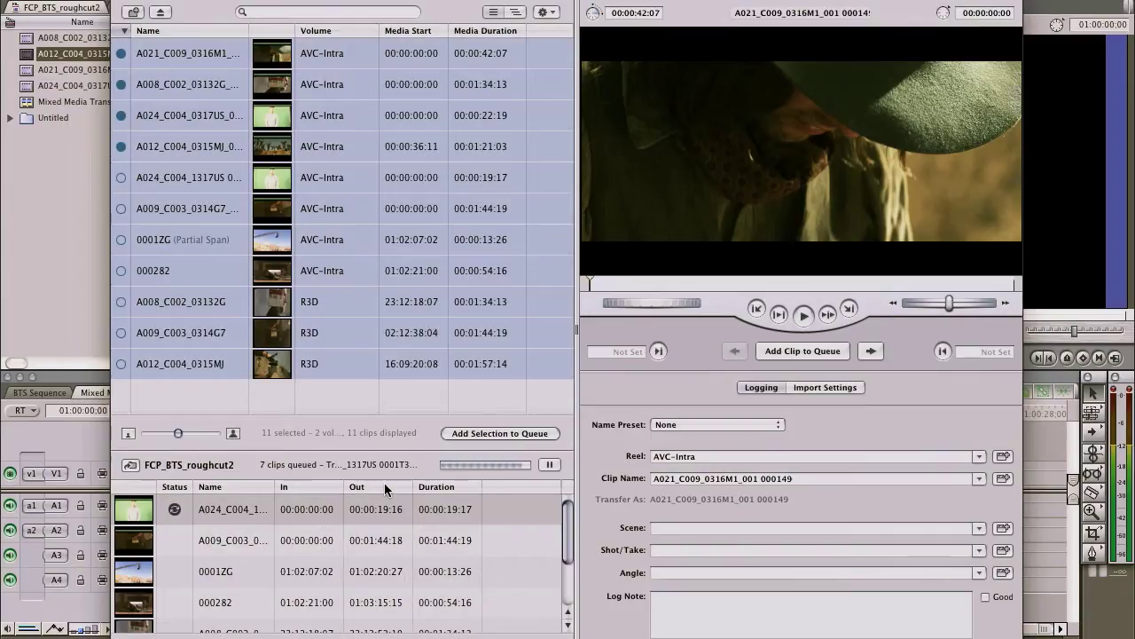
- Switch to Premiere Pro, open the AVC-Intra folder in the Media Browser and widen the browser for its clip columns
{"action": "key", "text": "super+Tab"}
{"action": "key", "text": "super+Tab"}
{"action": "key", "text": "super+Tab"}
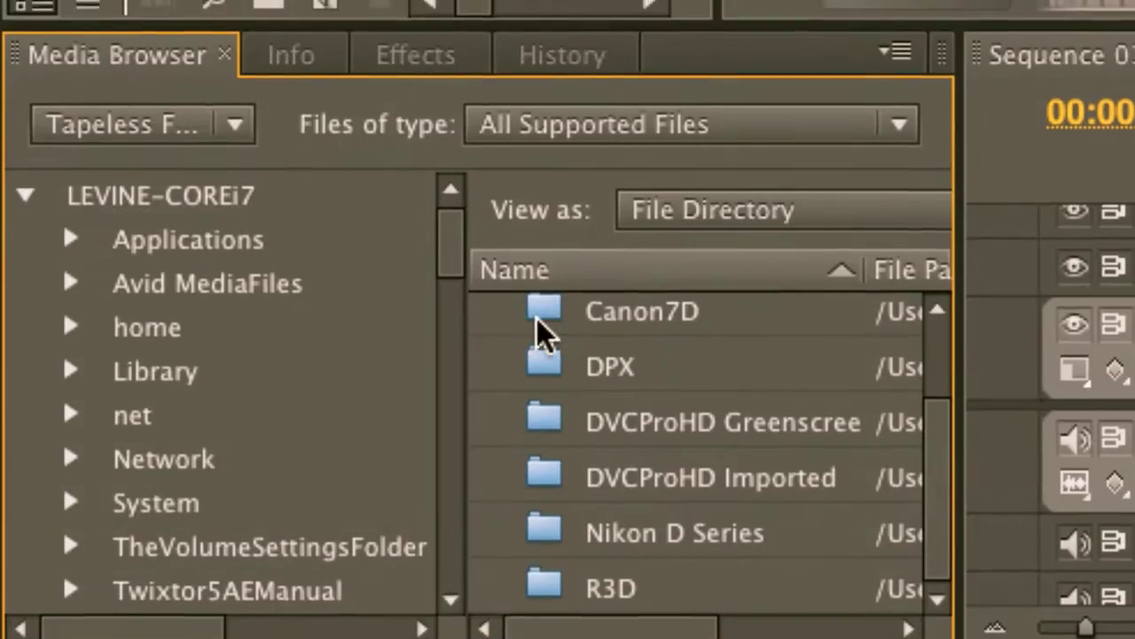
{"action": "scroll", "coordinate": [809, 403], "scroll_direction": "up", "scroll_amount": 1}
{"action": "scroll", "coordinate": [568, 381], "scroll_direction": "up", "scroll_amount": 3}
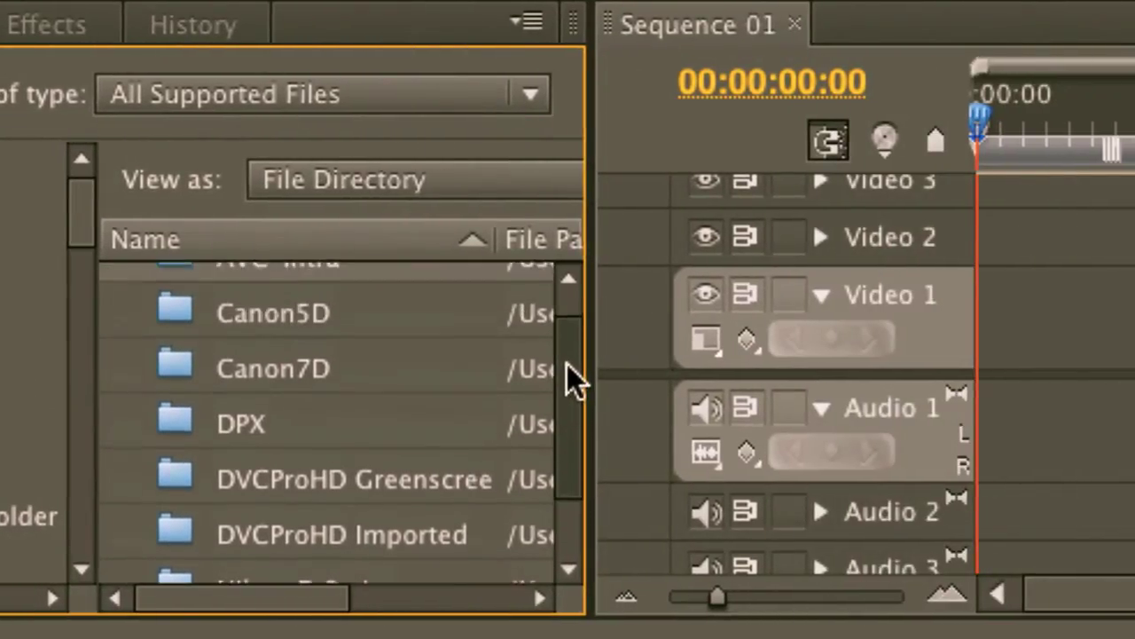
{"action": "scroll", "coordinate": [570, 372], "scroll_direction": "down", "scroll_amount": 2}
{"action": "scroll", "coordinate": [568, 444], "scroll_direction": "down", "scroll_amount": 1}
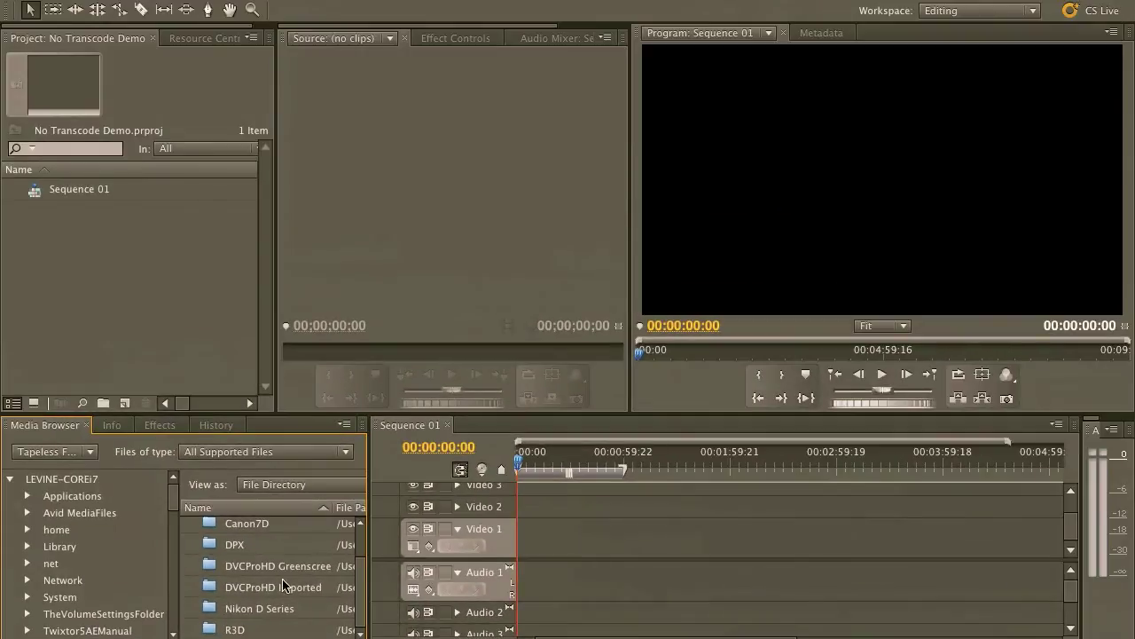
{"action": "scroll", "coordinate": [360, 581], "scroll_direction": "up", "scroll_amount": 2}
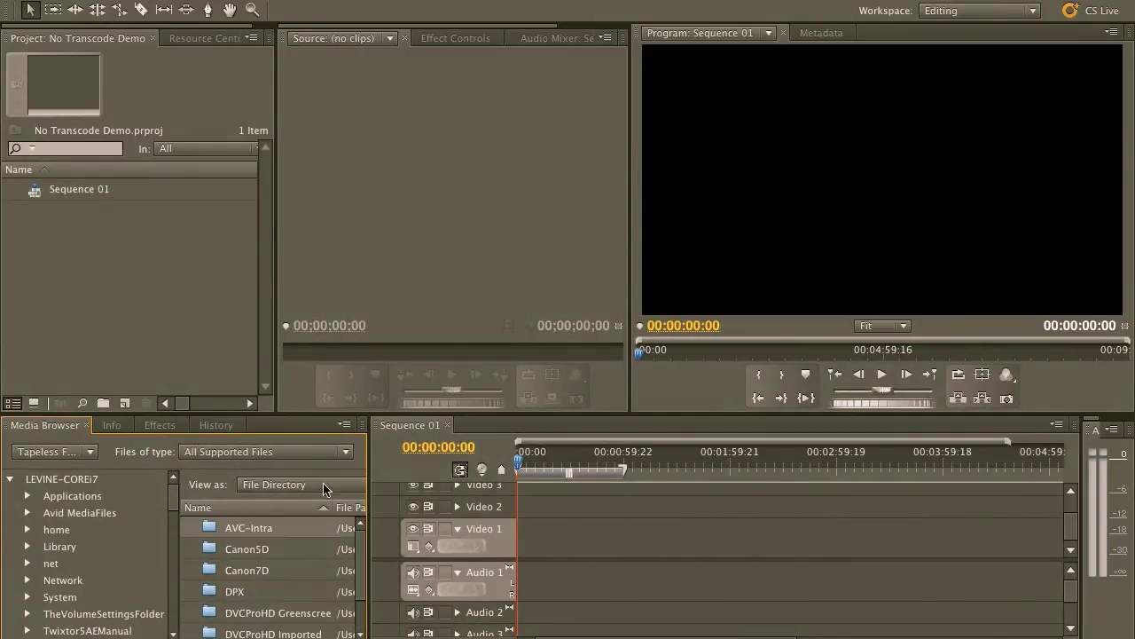
{"action": "double_click", "coordinate": [211, 530]}
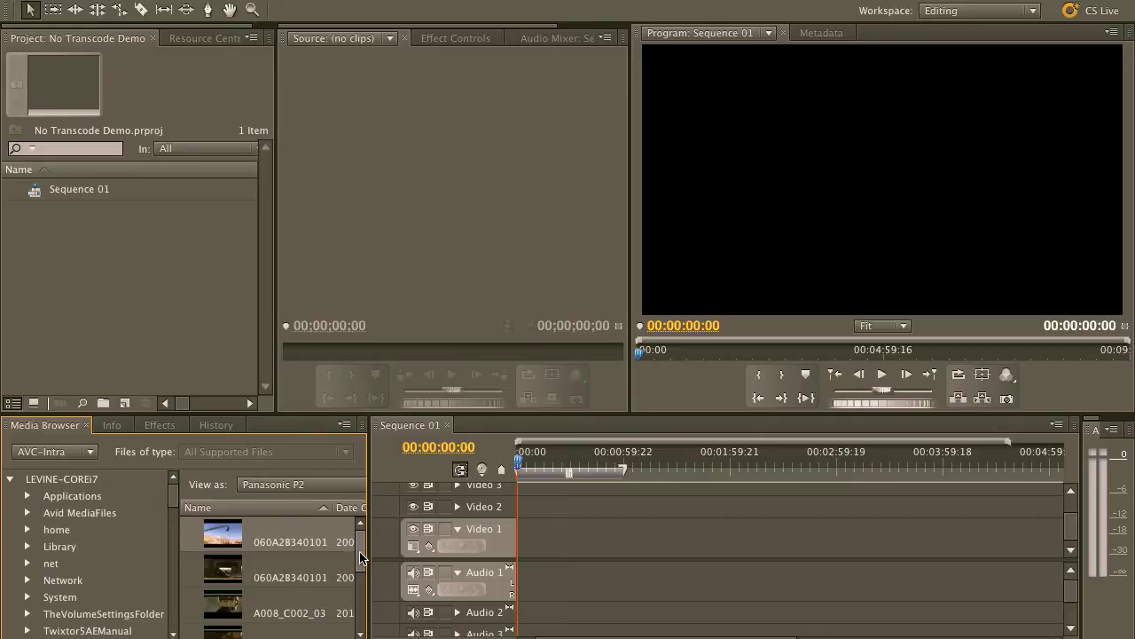
{"action": "left_click_drag", "start_coordinate": [369, 554], "coordinate": [441, 554]}
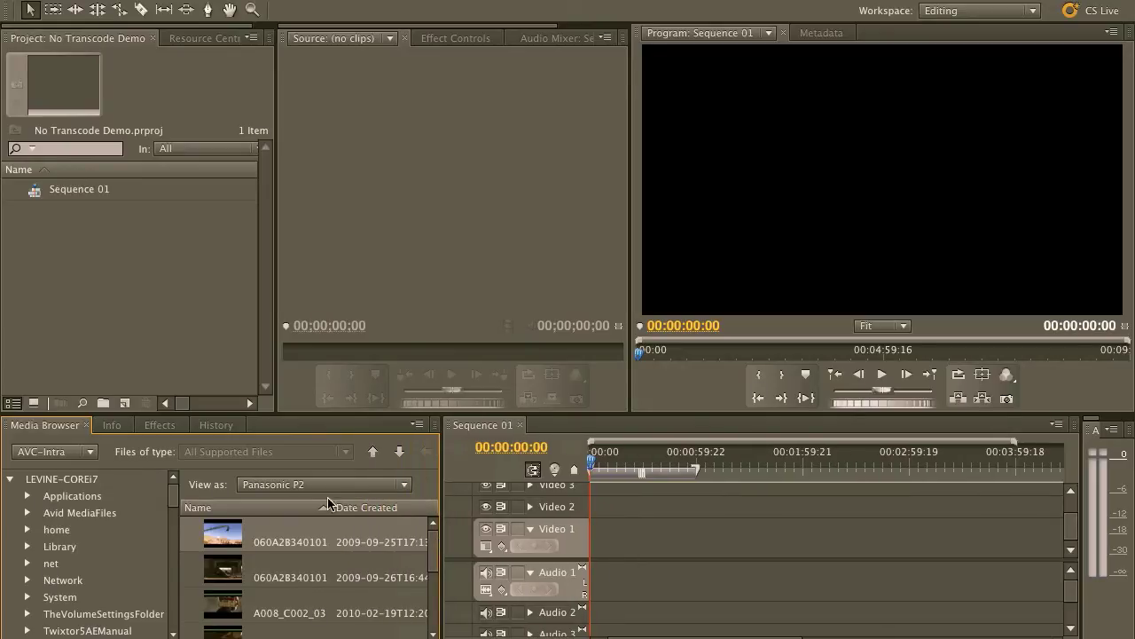
- Open the first AVC-Intra clip, the desert crane shot, in the Source Monitor and preview its playback
{"action": "double_click", "coordinate": [237, 537]}
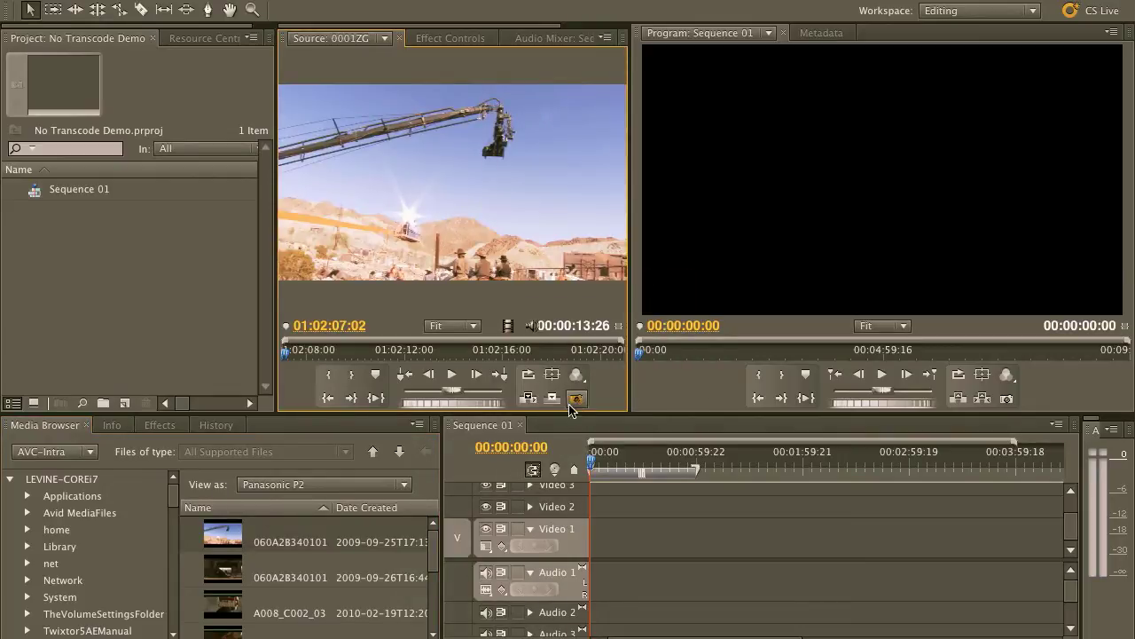
{"action": "left_click", "coordinate": [577, 397]}
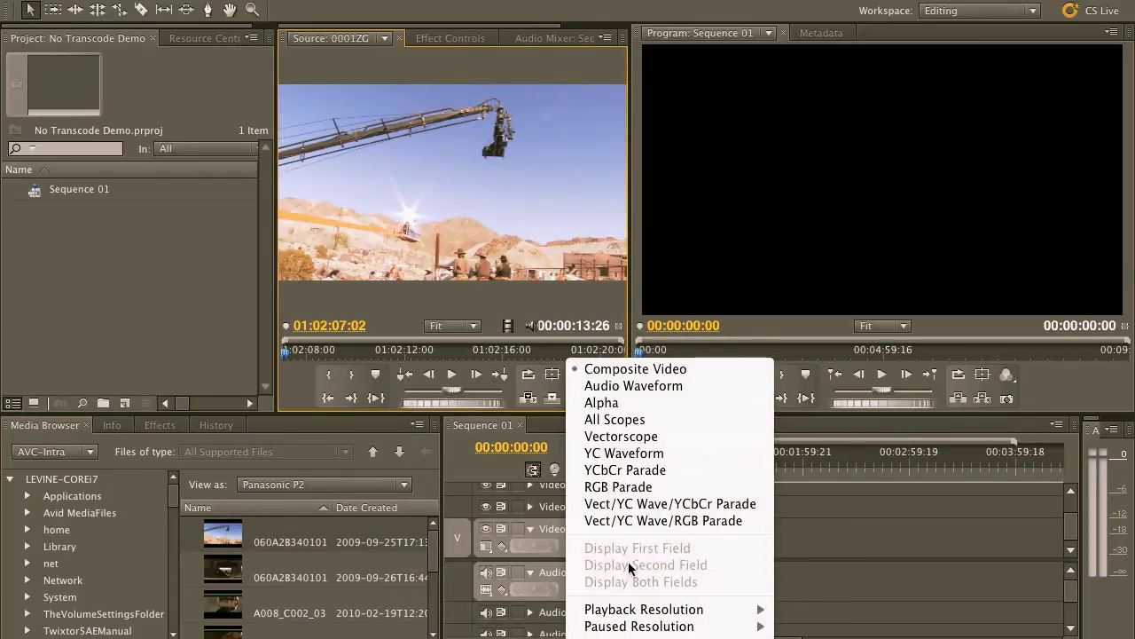
{"action": "left_click", "coordinate": [395, 324]}
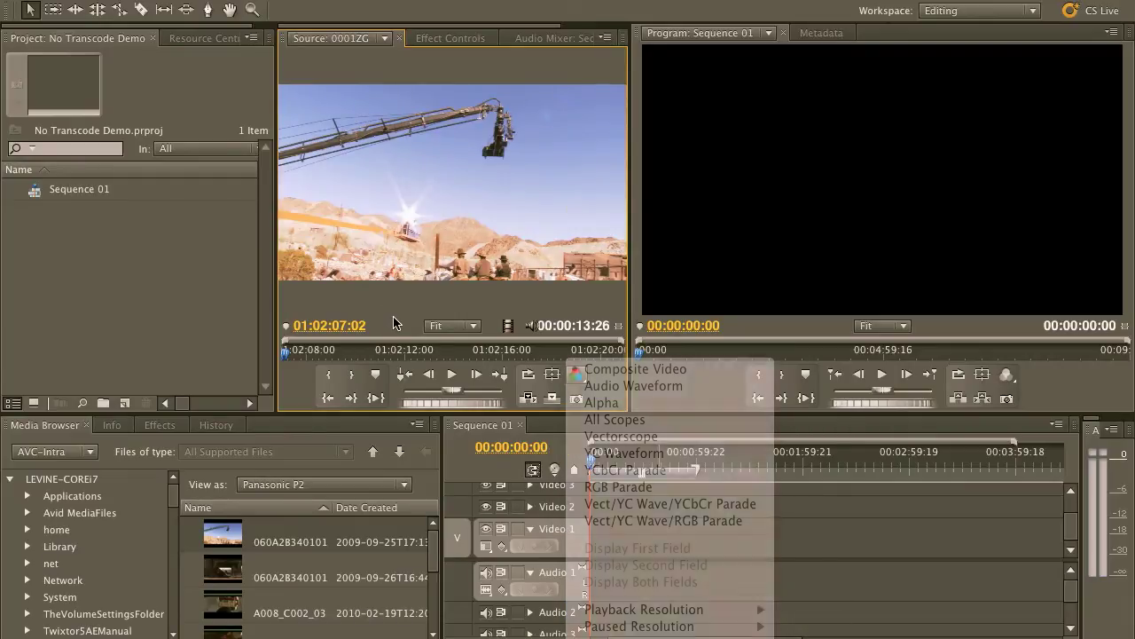
{"action": "left_click", "coordinate": [455, 375]}
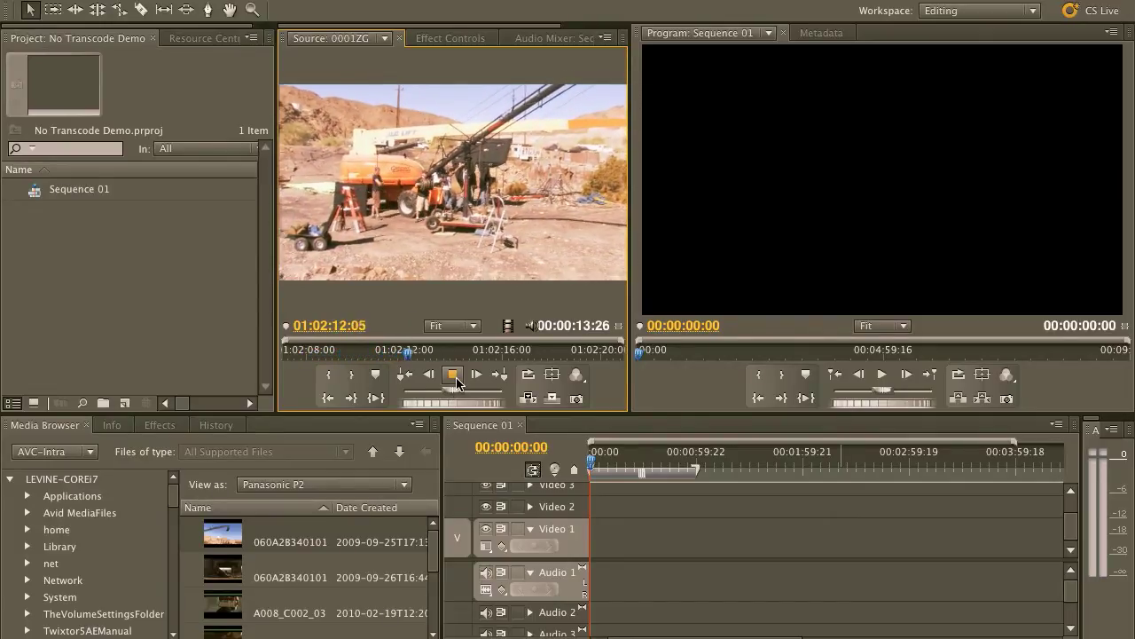
{"action": "left_click", "coordinate": [453, 376]}
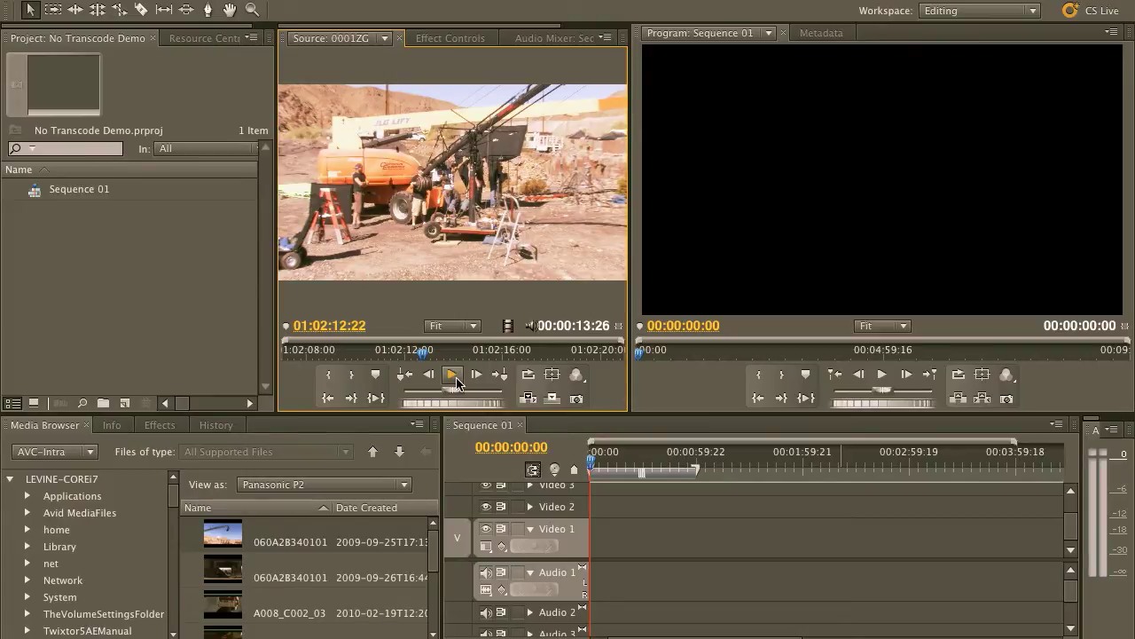
- Create a new sequence from clip 0001ZG and append clip 000282 directly after it on Video 1
{"action": "left_click_drag", "start_coordinate": [417, 201], "coordinate": [72, 330]}
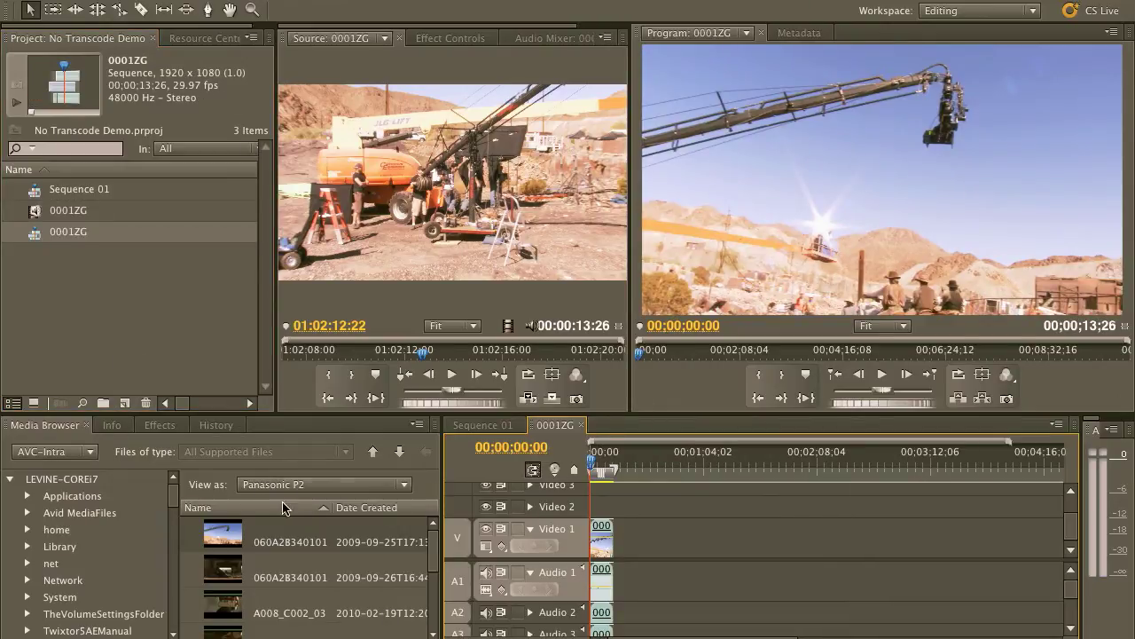
{"action": "double_click", "coordinate": [227, 572]}
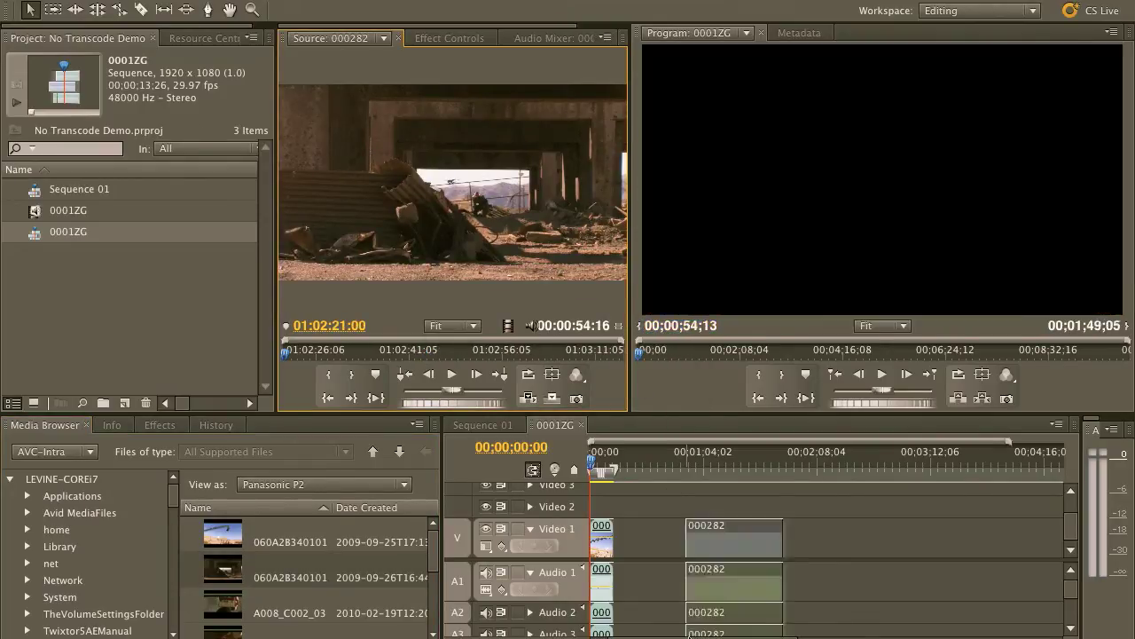
{"action": "left_click_drag", "start_coordinate": [708, 556], "coordinate": [613, 556]}
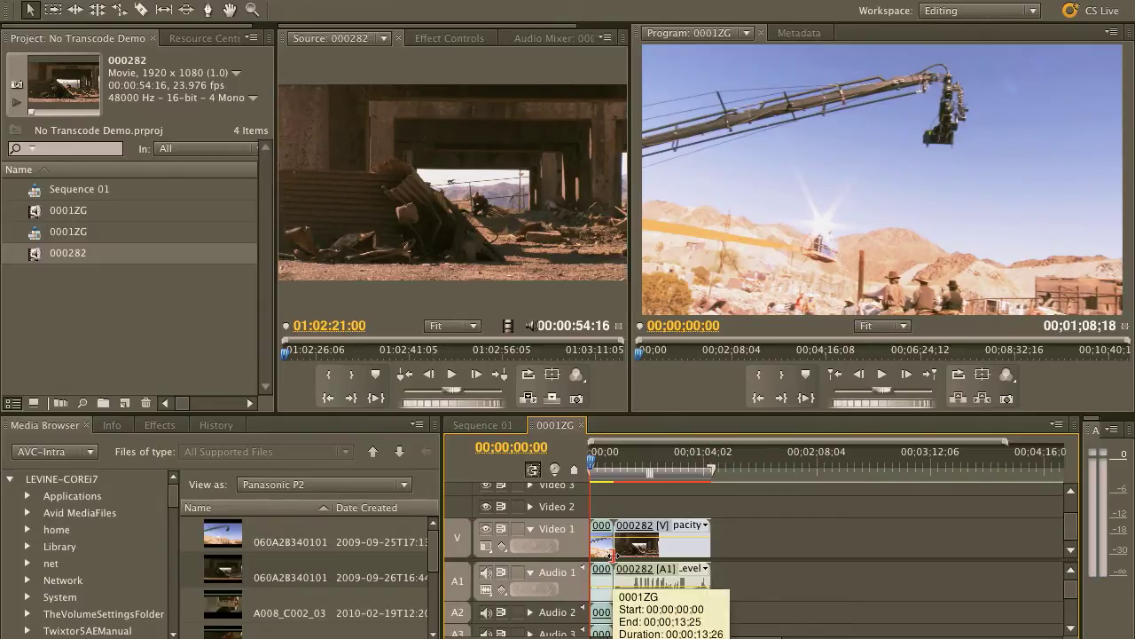
- Append A008_C002_03132G_001.R3D from the R3D folder after clip 000282 on Video 1 and preview it in the Source Monitor
{"action": "left_click", "coordinate": [371, 455]}
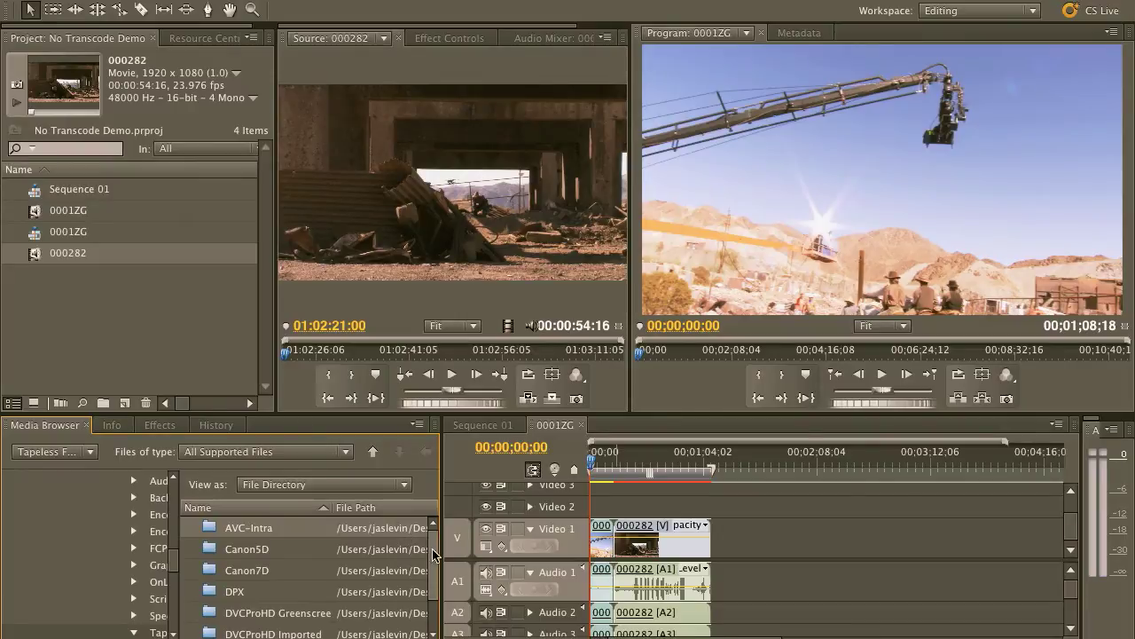
{"action": "scroll", "coordinate": [432, 572], "scroll_direction": "down", "scroll_amount": 2}
{"action": "scroll", "coordinate": [433, 572], "scroll_direction": "down", "scroll_amount": 1}
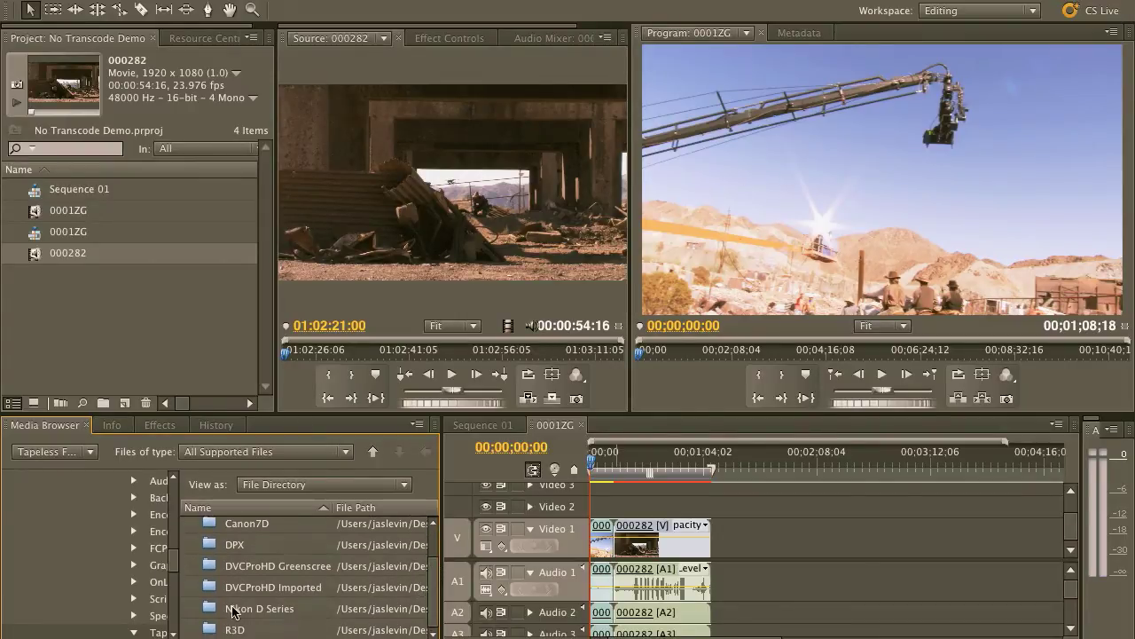
{"action": "double_click", "coordinate": [201, 627]}
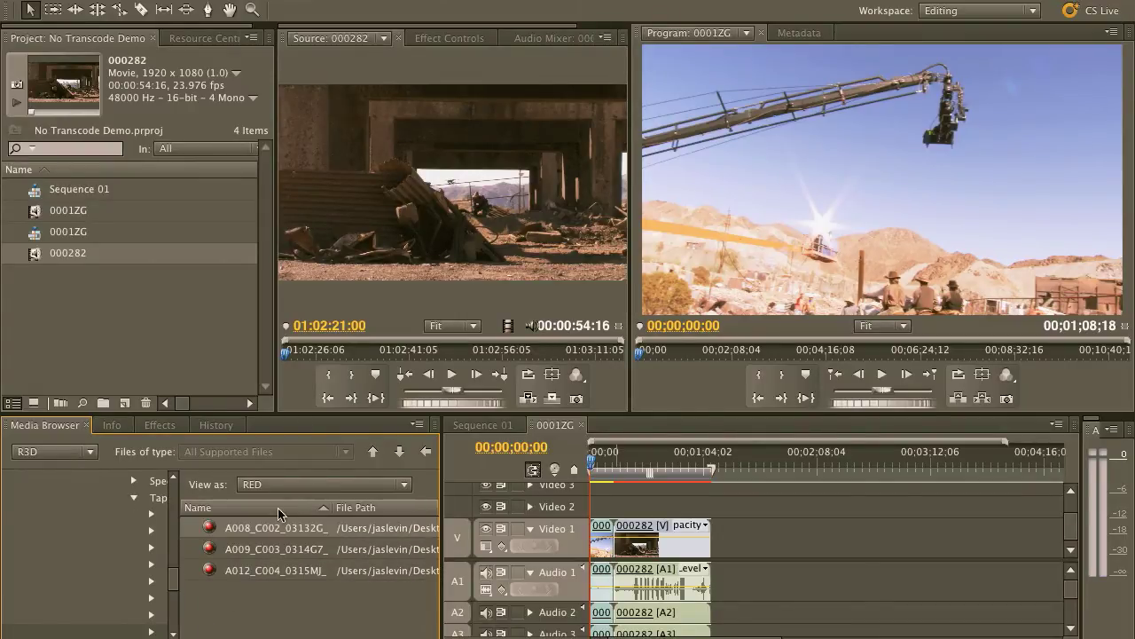
{"action": "double_click", "coordinate": [213, 530]}
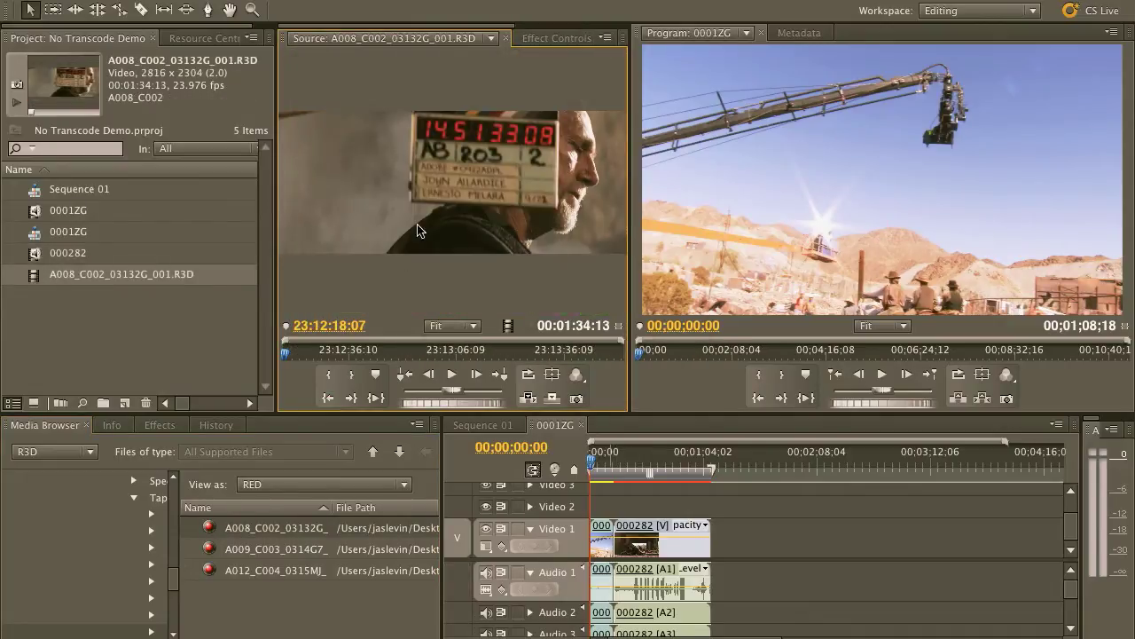
{"action": "left_click_drag", "start_coordinate": [724, 484], "coordinate": [738, 537]}
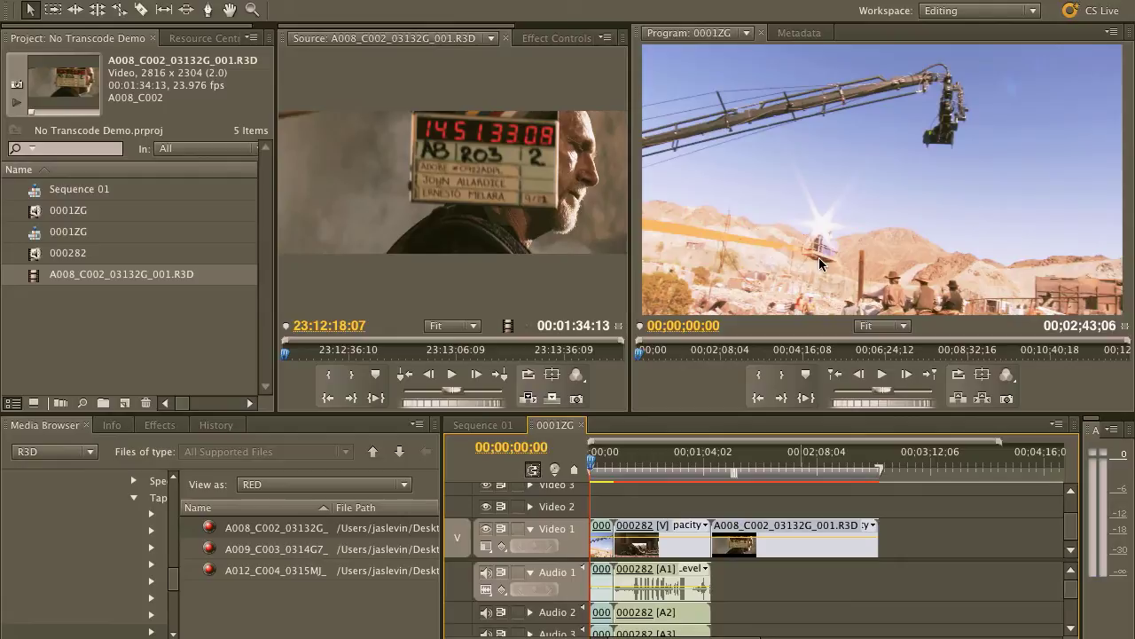
{"action": "left_click", "coordinate": [451, 374]}
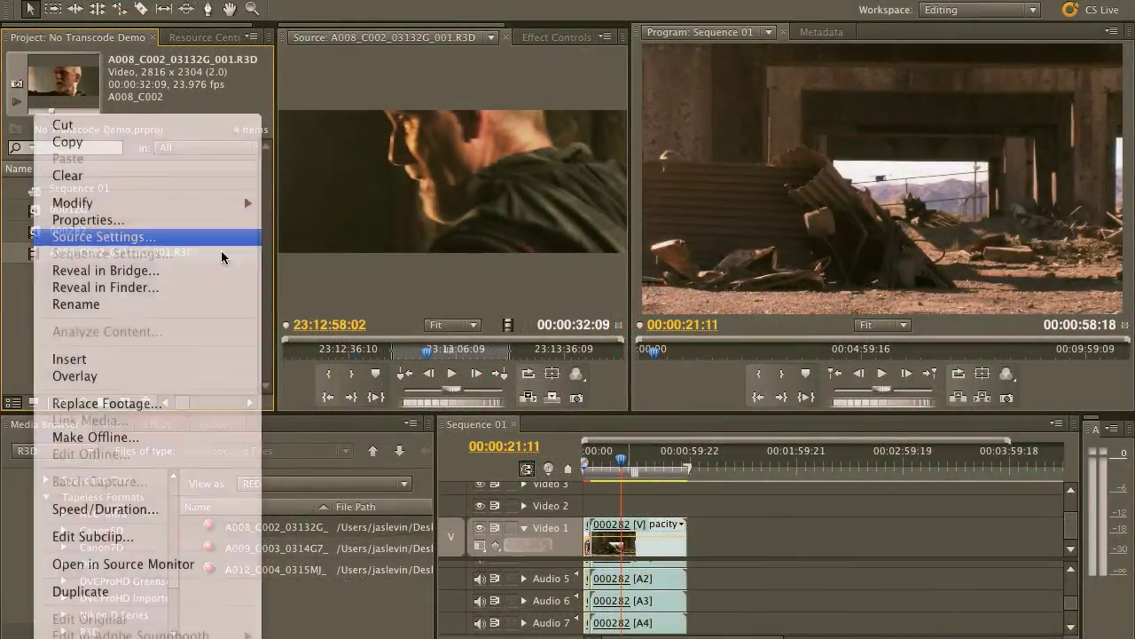
- In the R3D clip's source settings, set ISO to 640, contrast to 0.525 and saturation to about 1.7
{"action": "left_click", "coordinate": [103, 236]}
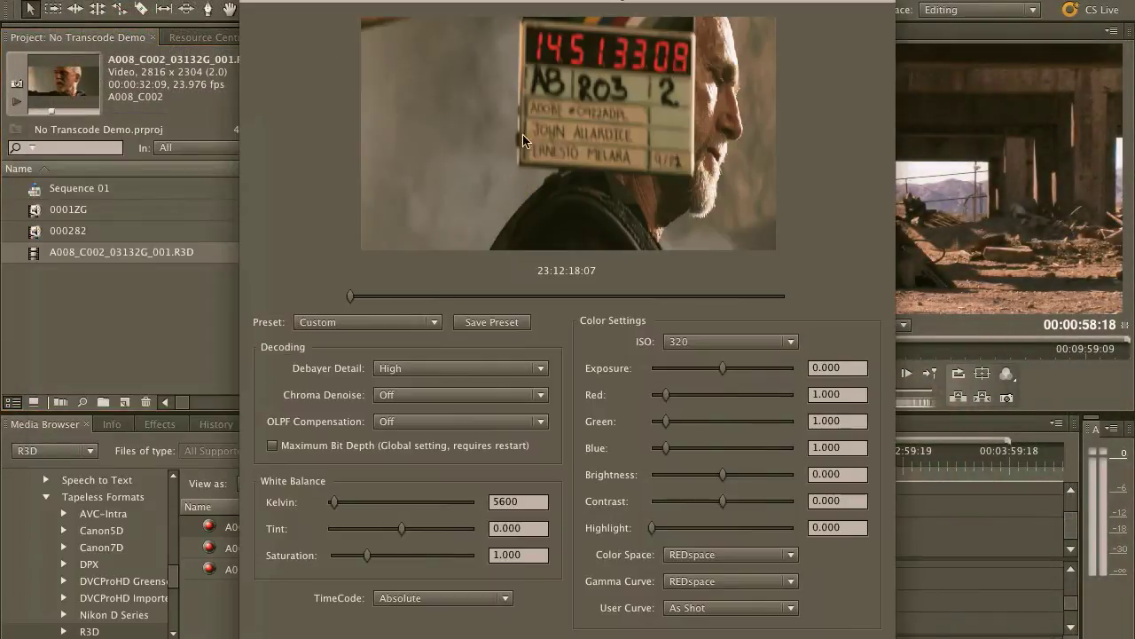
{"action": "left_click", "coordinate": [701, 342]}
{"action": "left_click", "coordinate": [697, 527]}
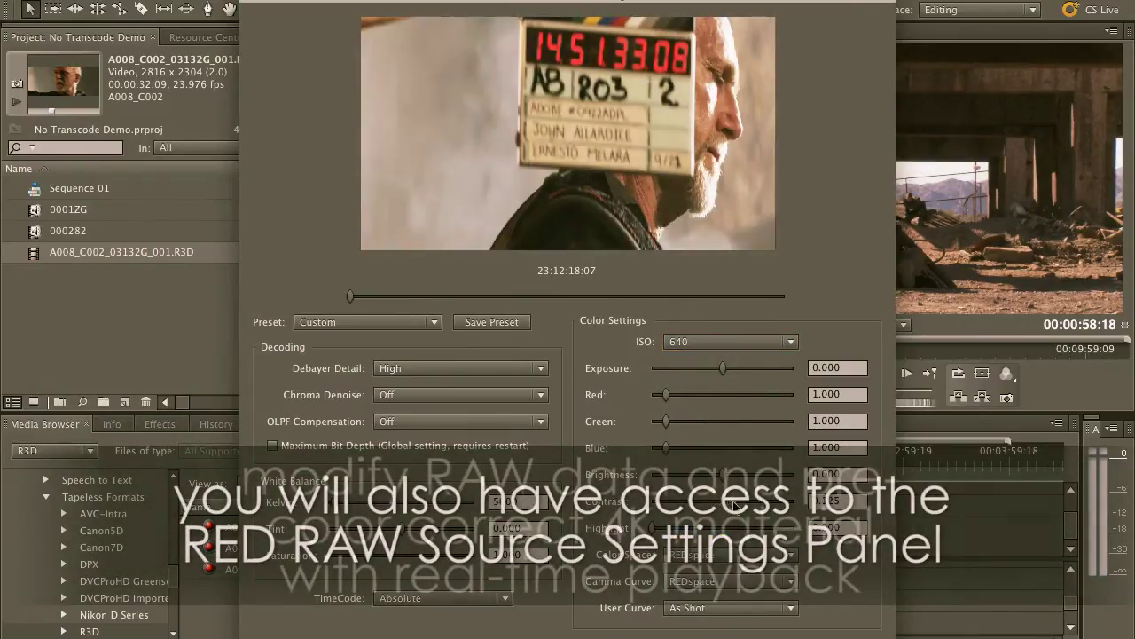
{"action": "left_click_drag", "start_coordinate": [719, 505], "coordinate": [760, 503]}
{"action": "left_click_drag", "start_coordinate": [370, 557], "coordinate": [394, 553]}
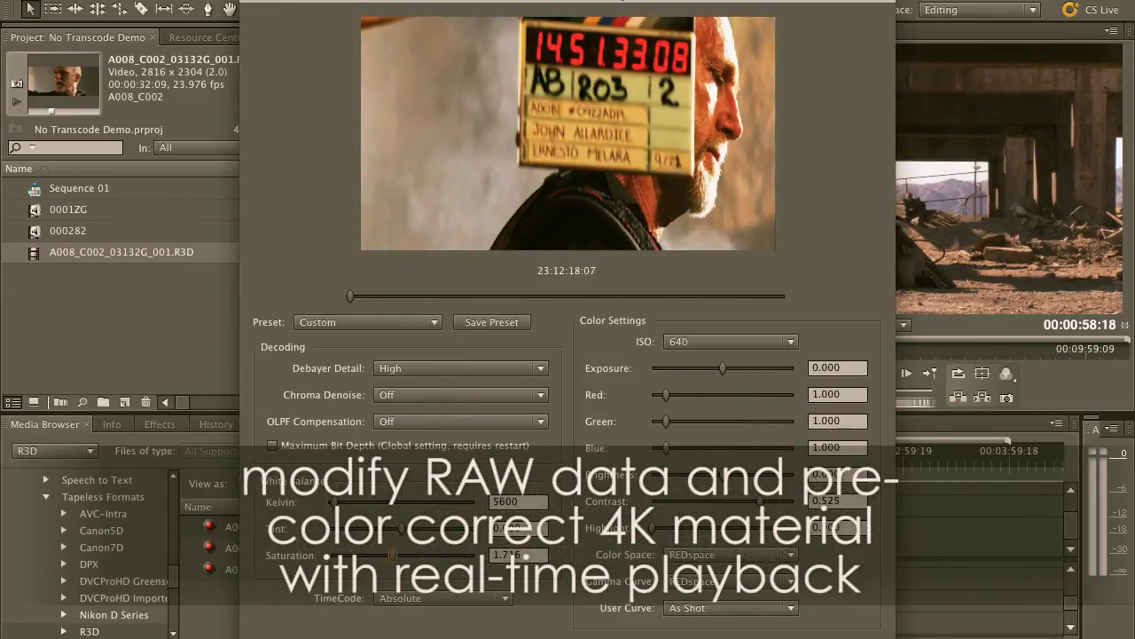
{"action": "key", "text": "Return"}
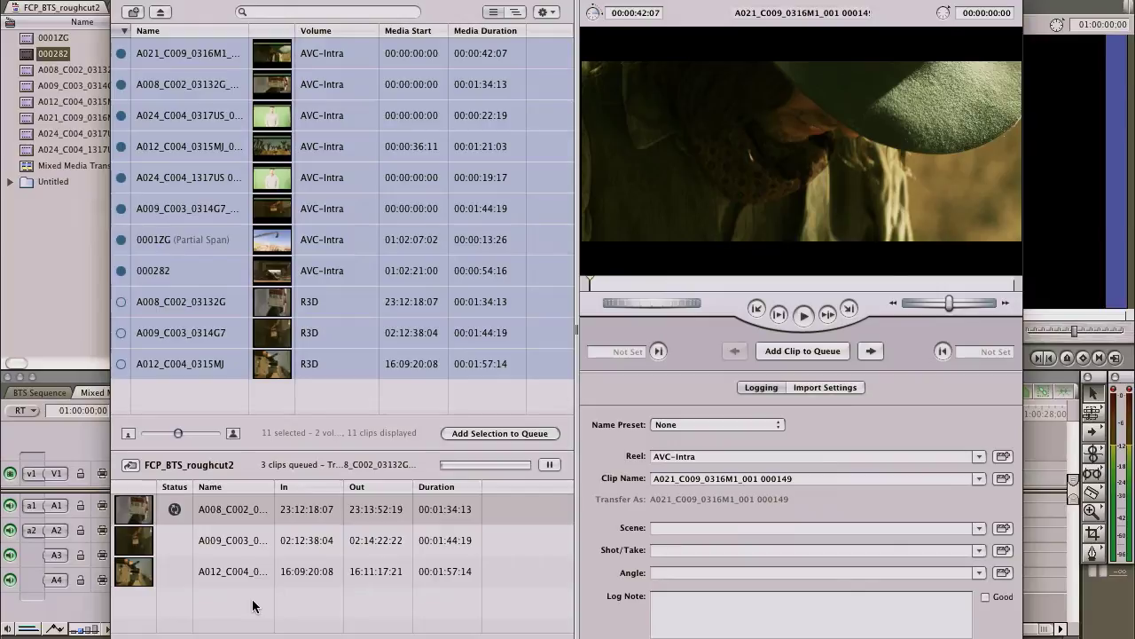
- Switch back to Premiere Pro and open MVI_0078.MOV from the Canon7D folder in the Source Monitor
{"action": "key", "text": "super+Tab"}
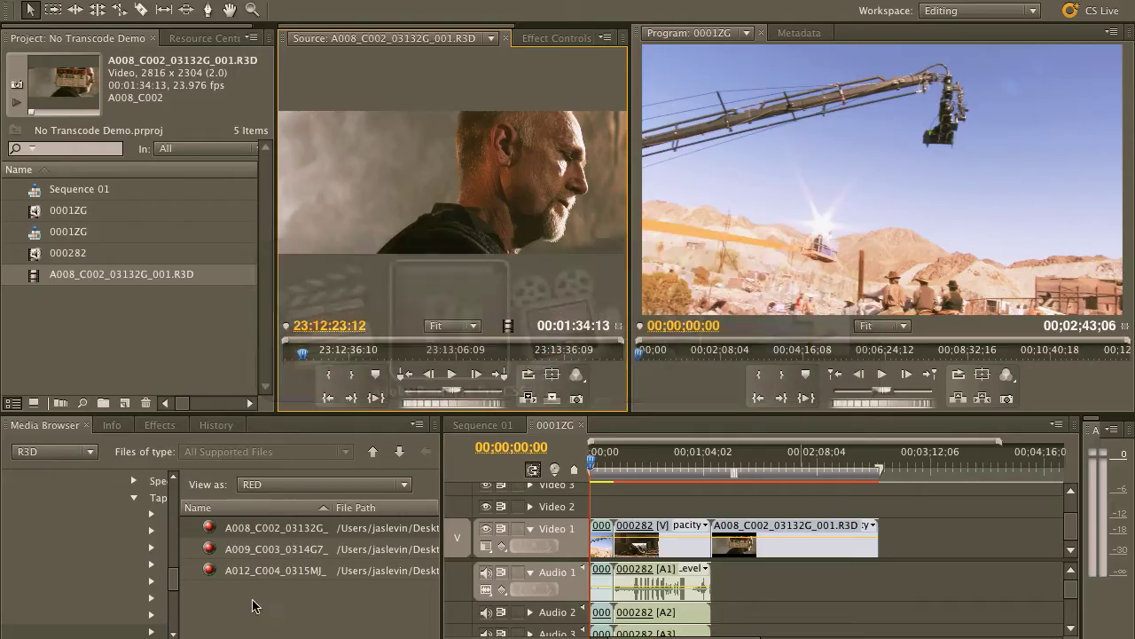
{"action": "left_click", "coordinate": [370, 452]}
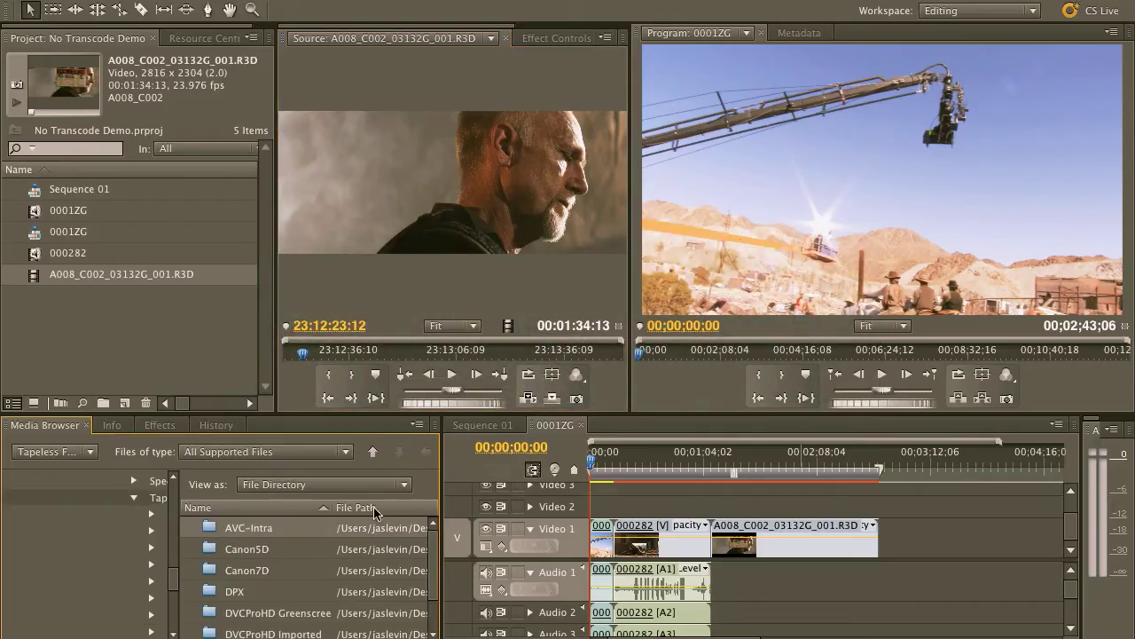
{"action": "double_click", "coordinate": [213, 571]}
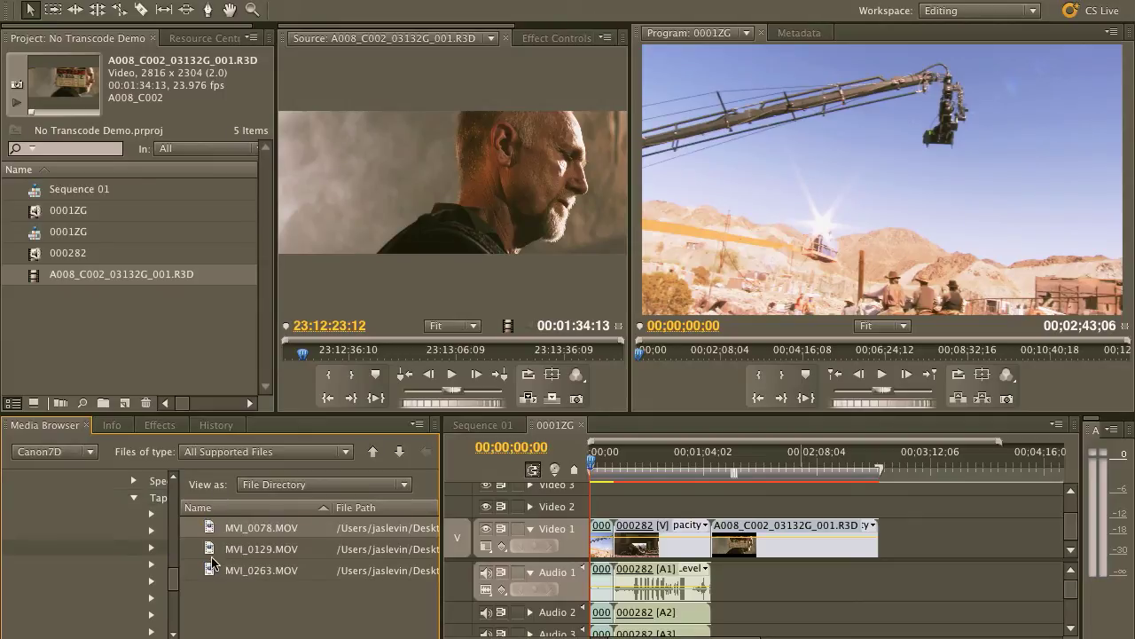
{"action": "double_click", "coordinate": [217, 530]}
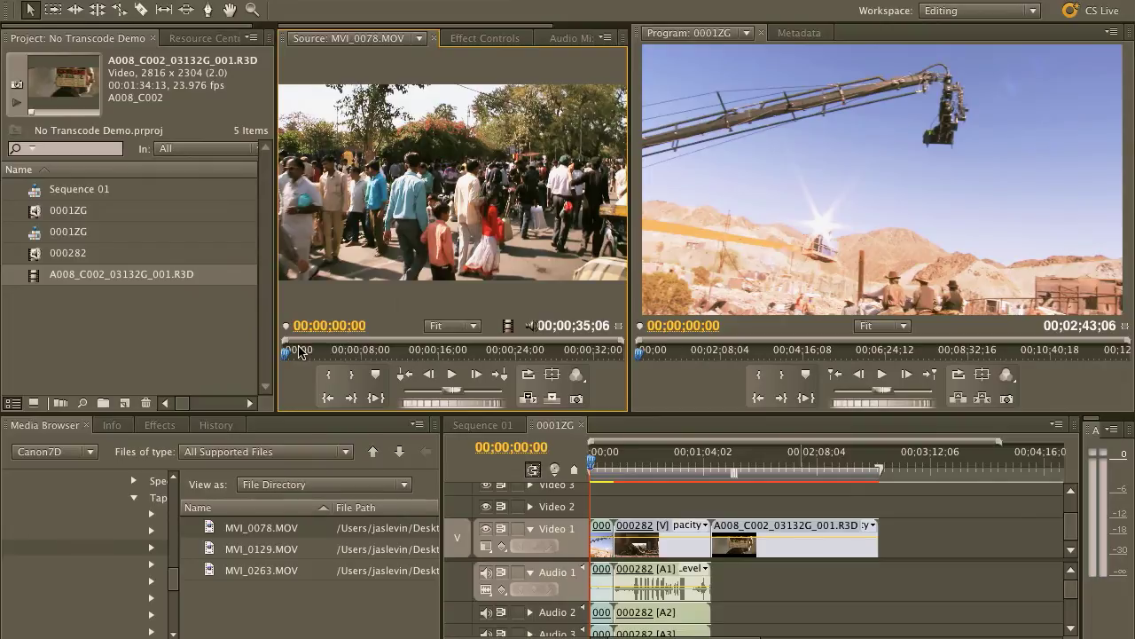
- Add MVI_0078.MOV to the project, preview it in the Source Monitor and append it after the R3D clip on Video 1
{"action": "left_click_drag", "start_coordinate": [432, 152], "coordinate": [118, 324]}
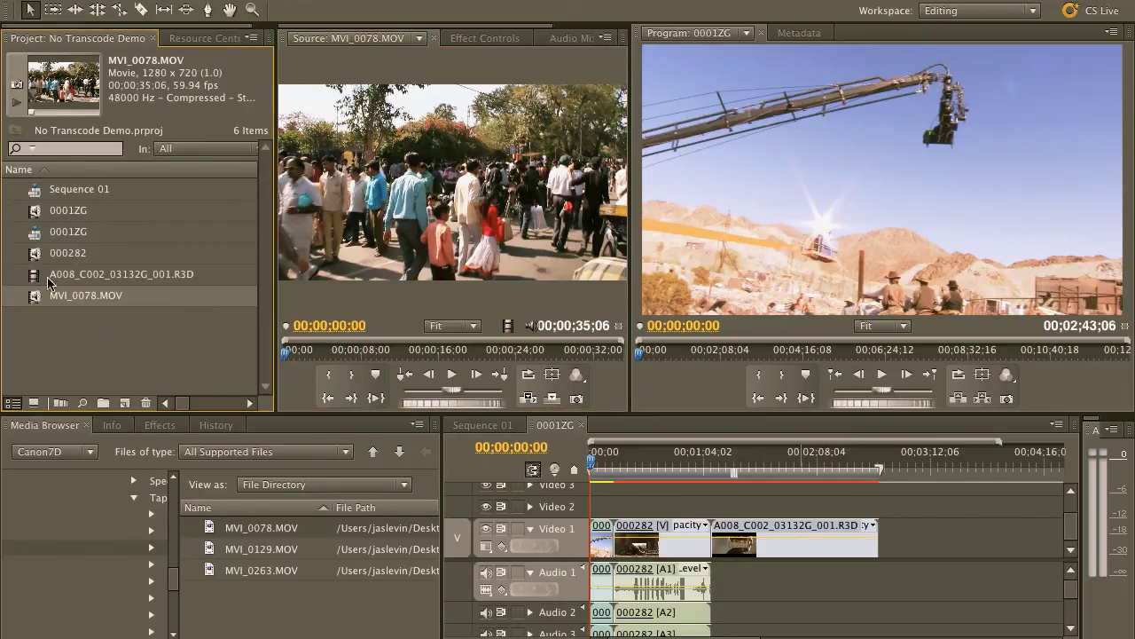
{"action": "left_click_drag", "start_coordinate": [282, 358], "coordinate": [325, 357]}
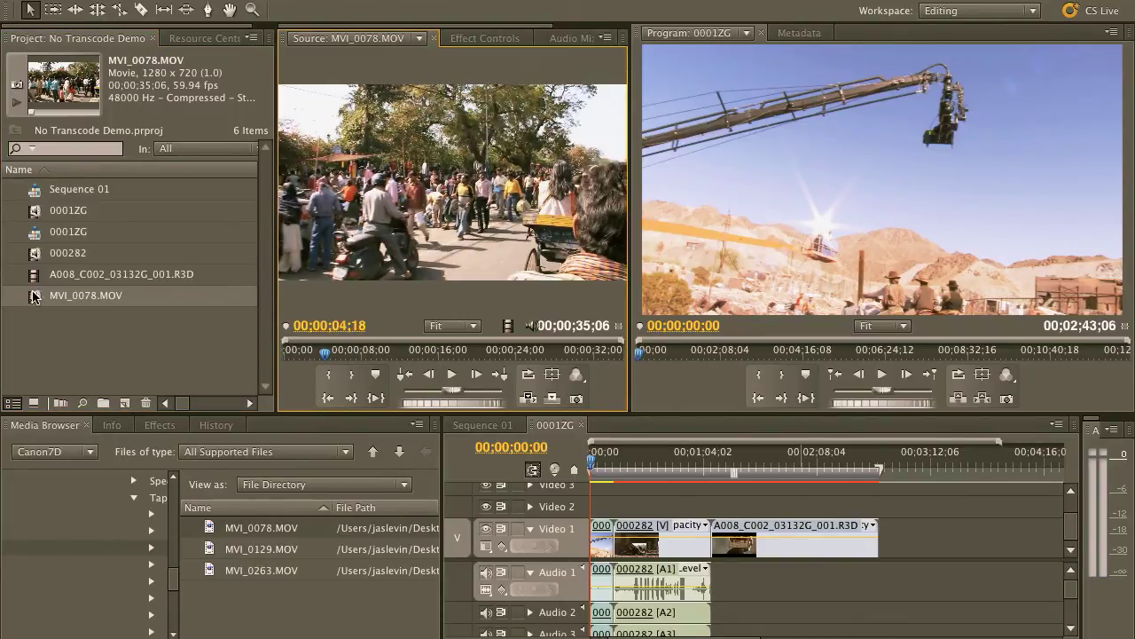
{"action": "left_click_drag", "start_coordinate": [32, 296], "coordinate": [883, 574]}
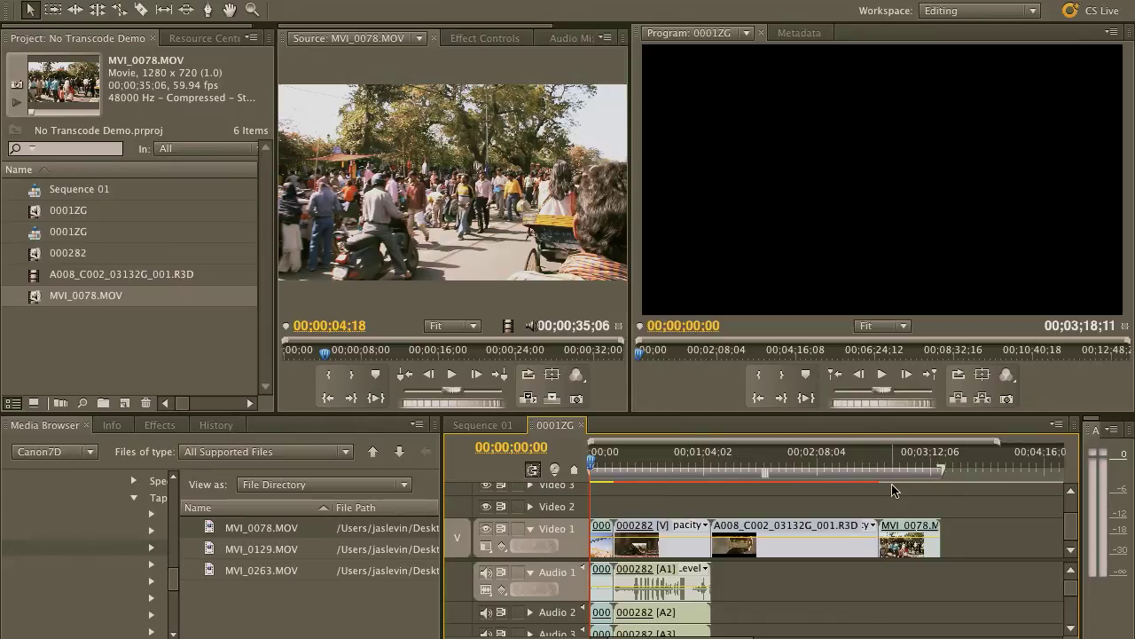
- Check the transfer queue in Final Cut Pro, return to Premiere Pro and review the sequence export formats, including AAF and Final Cut Pro XML
{"action": "key", "text": "super+Tab"}
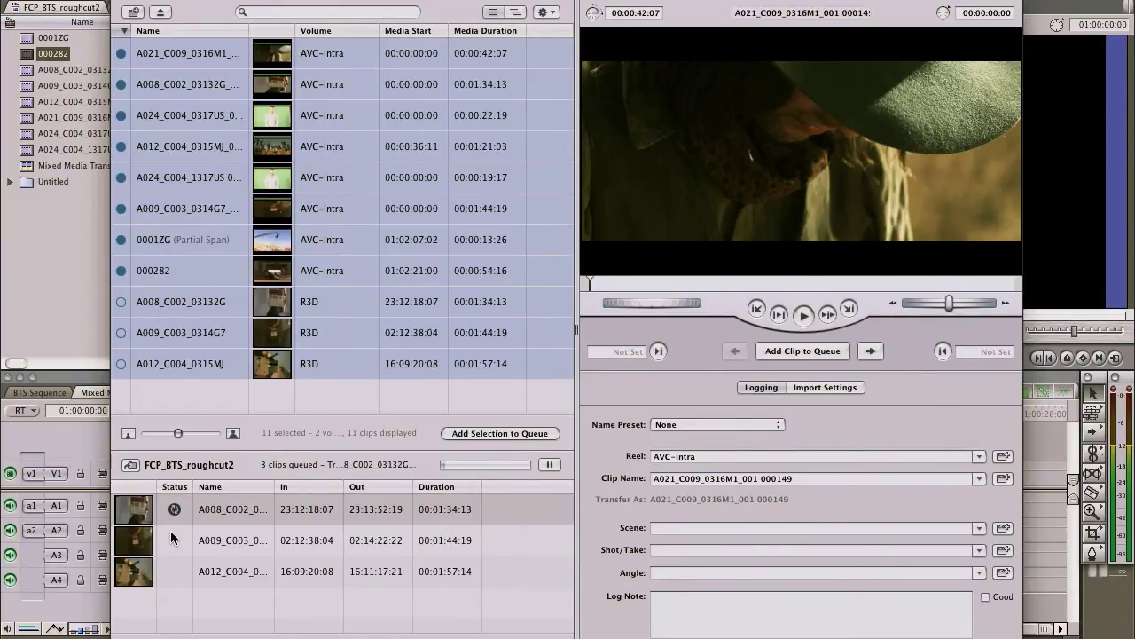
{"action": "key", "text": "super+Tab"}
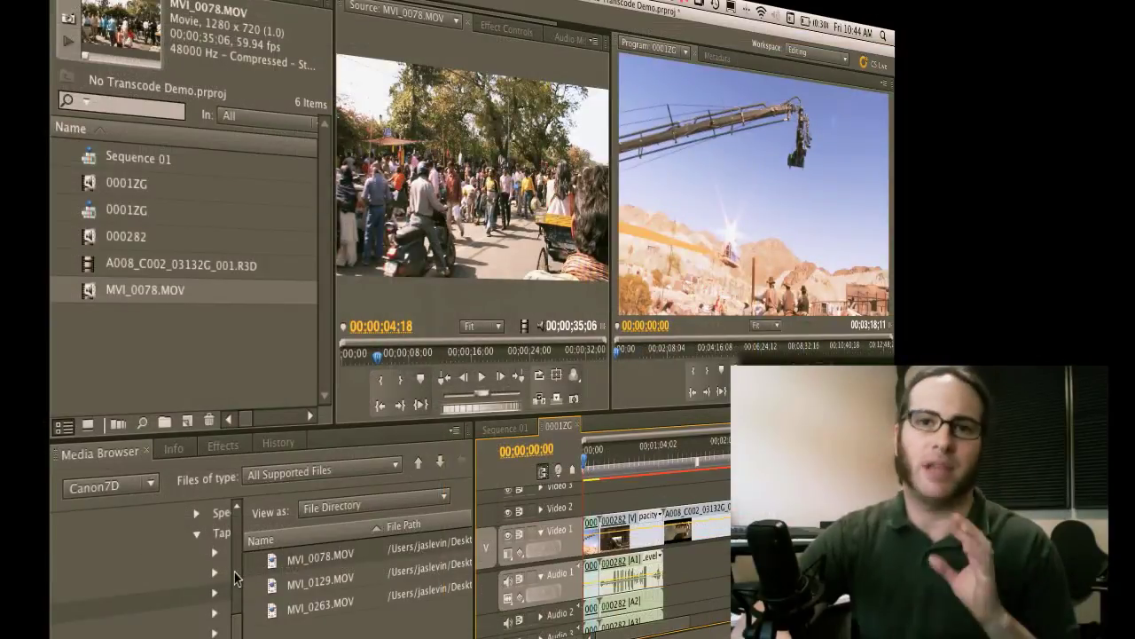
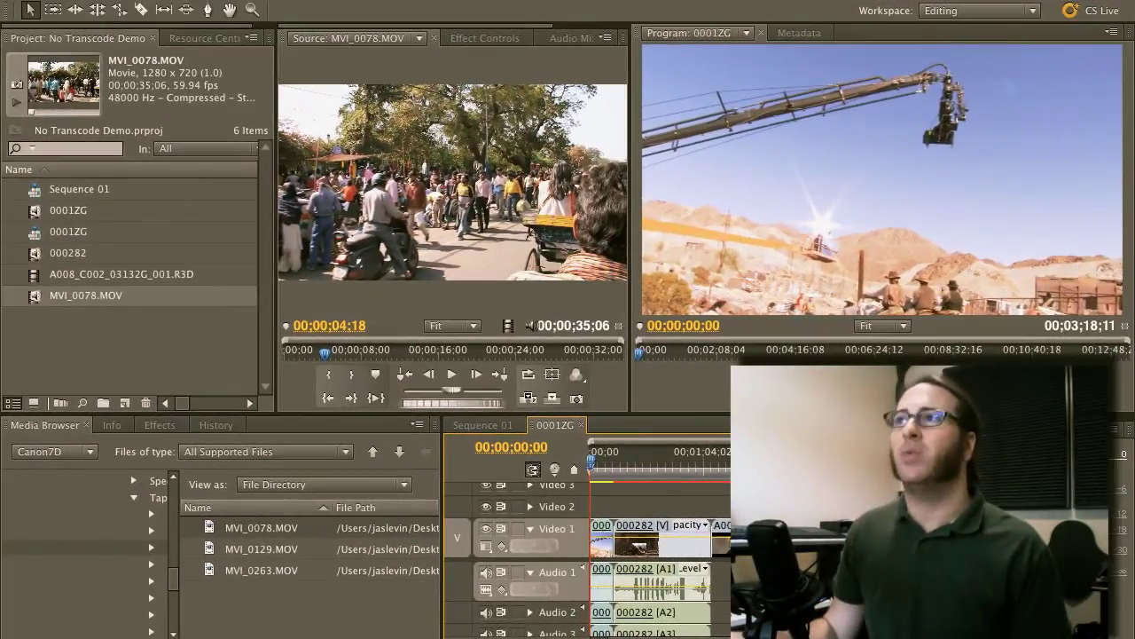
{"action": "left_click", "coordinate": [201, 0]}
{"action": "mouse_move", "coordinate": [290, 339]}
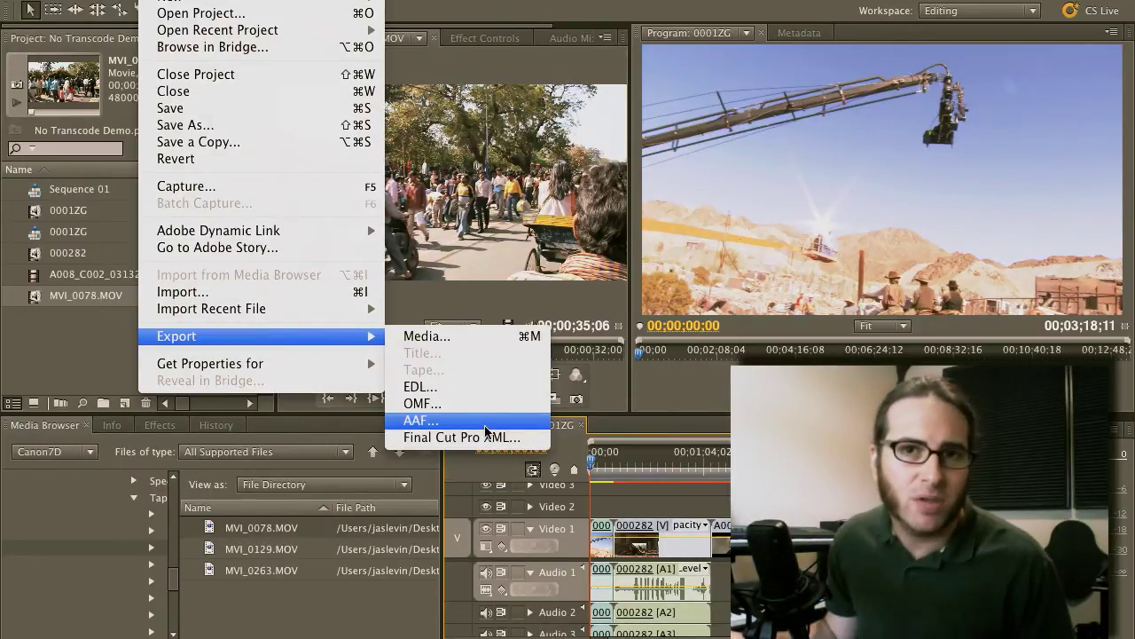
{"action": "key", "text": "Escape"}
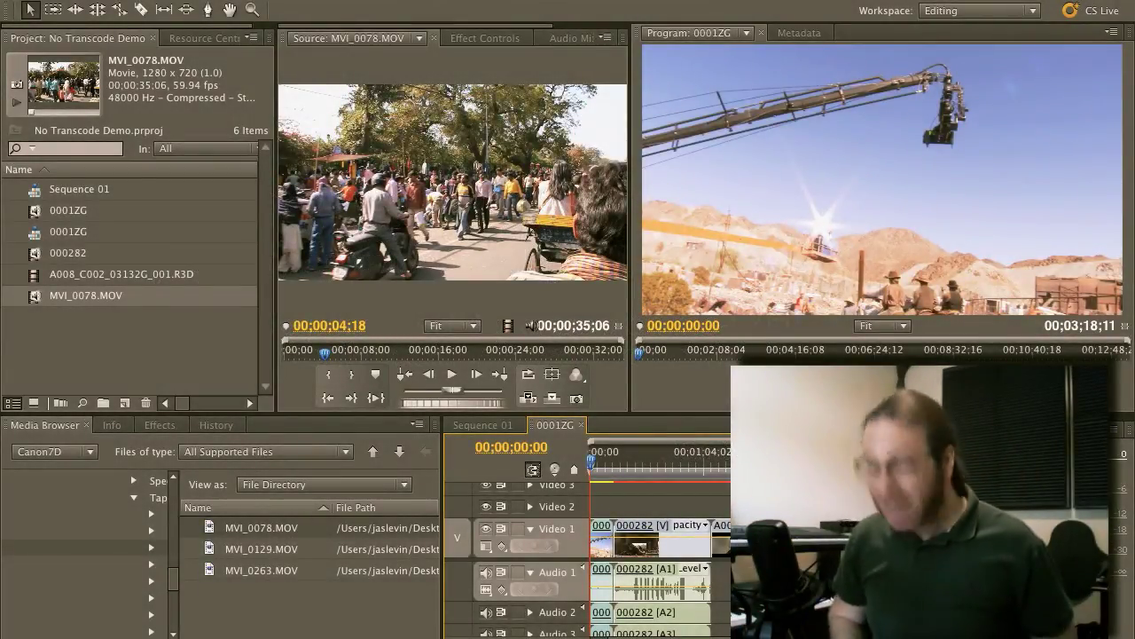
{"action": "key", "text": "super+Tab"}
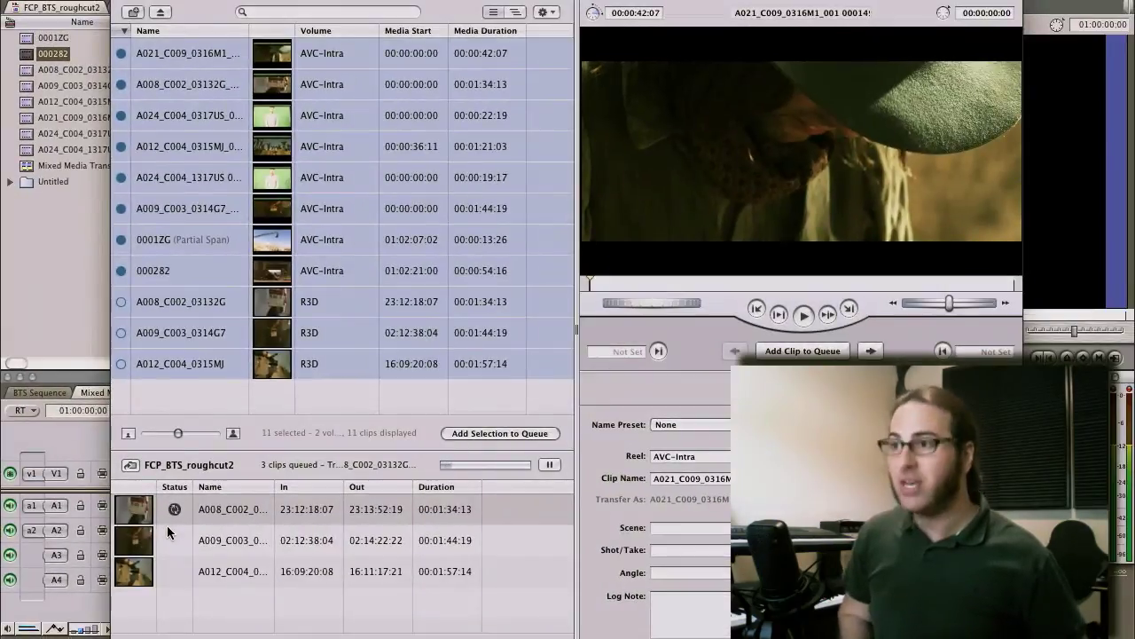
{"action": "key", "text": "super+Tab"}
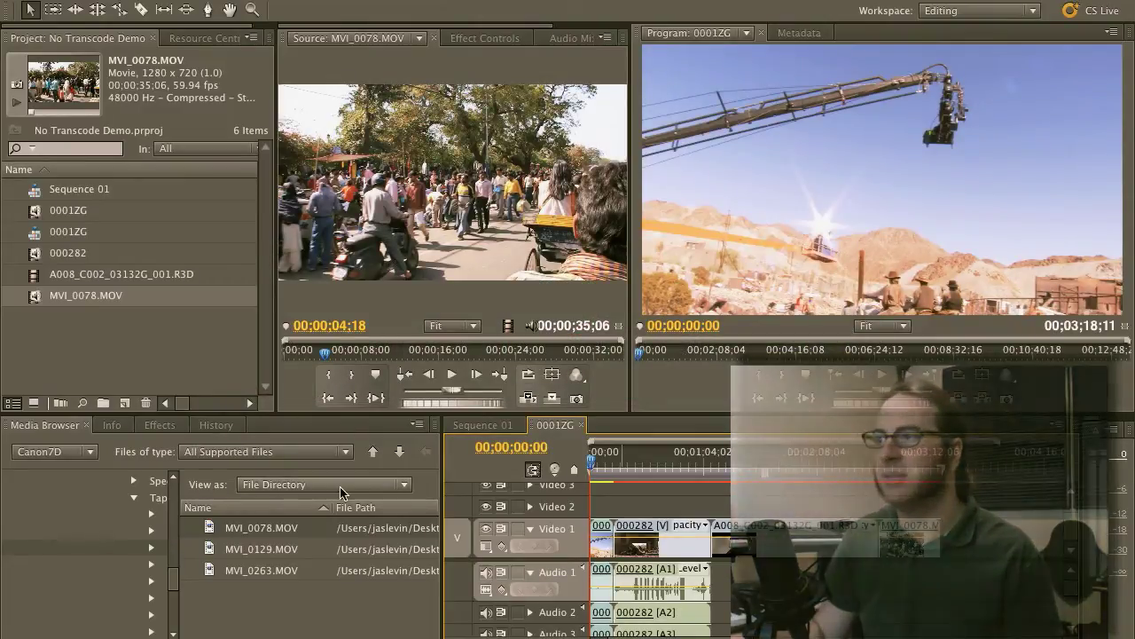
- Add DVCProHD clip B005_C002_092230_001 to the project, then mark In and Out points and place the marked range in sequence 0001ZG
{"action": "left_click", "coordinate": [373, 451]}
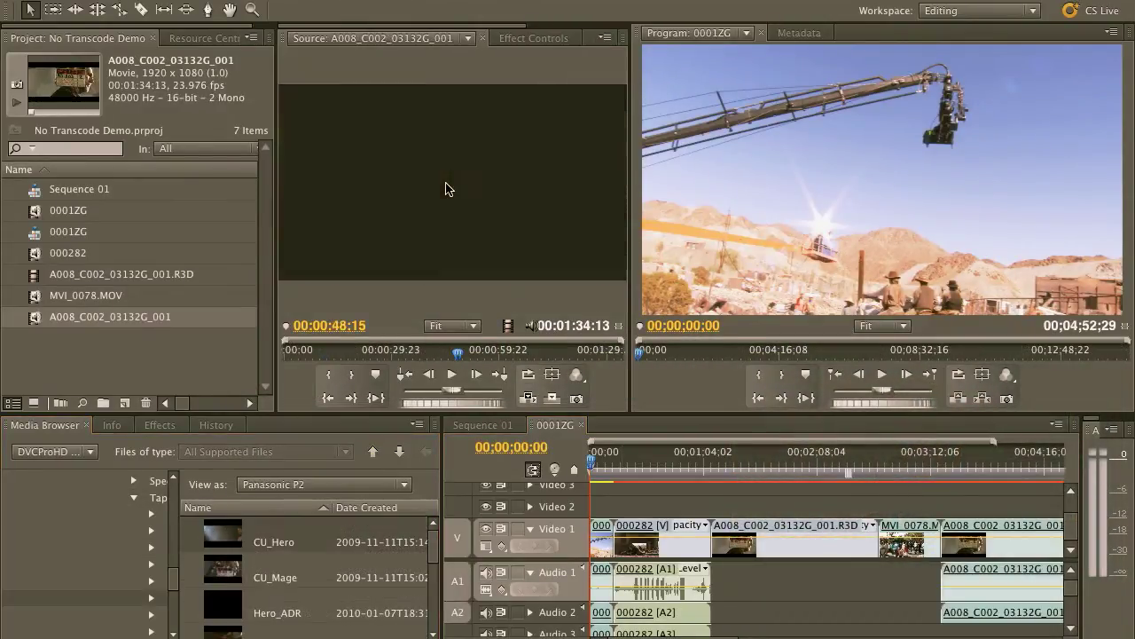
{"action": "left_click_drag", "start_coordinate": [448, 189], "coordinate": [54, 354]}
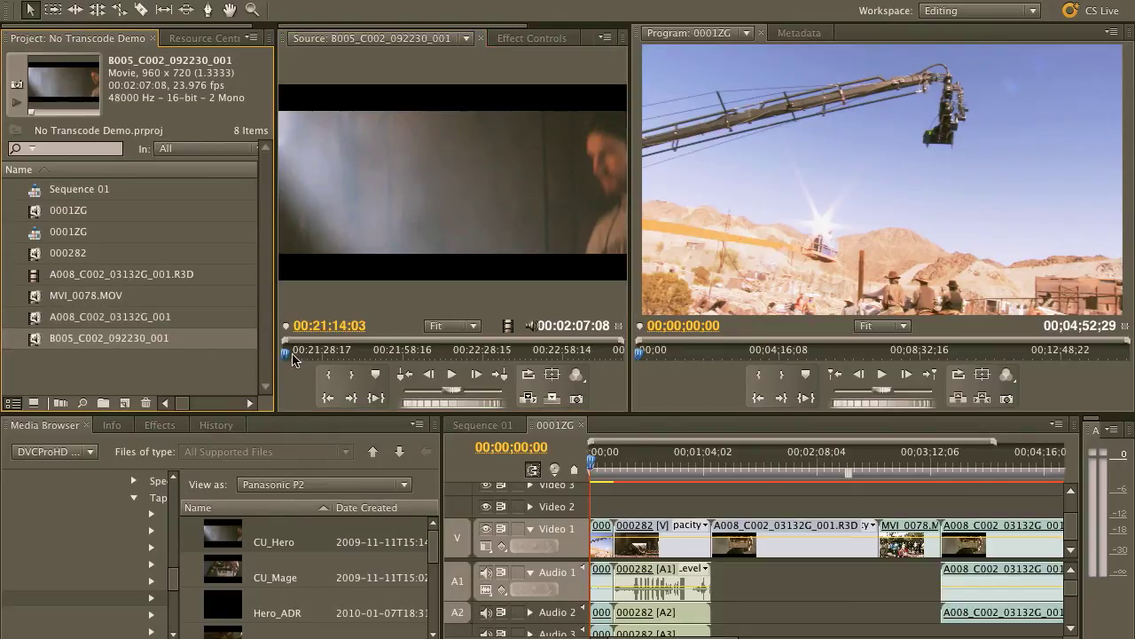
{"action": "left_click_drag", "start_coordinate": [290, 359], "coordinate": [520, 356]}
{"action": "key", "text": "i"}
{"action": "key", "text": "o"}
{"action": "left_click_drag", "start_coordinate": [391, 186], "coordinate": [768, 604]}
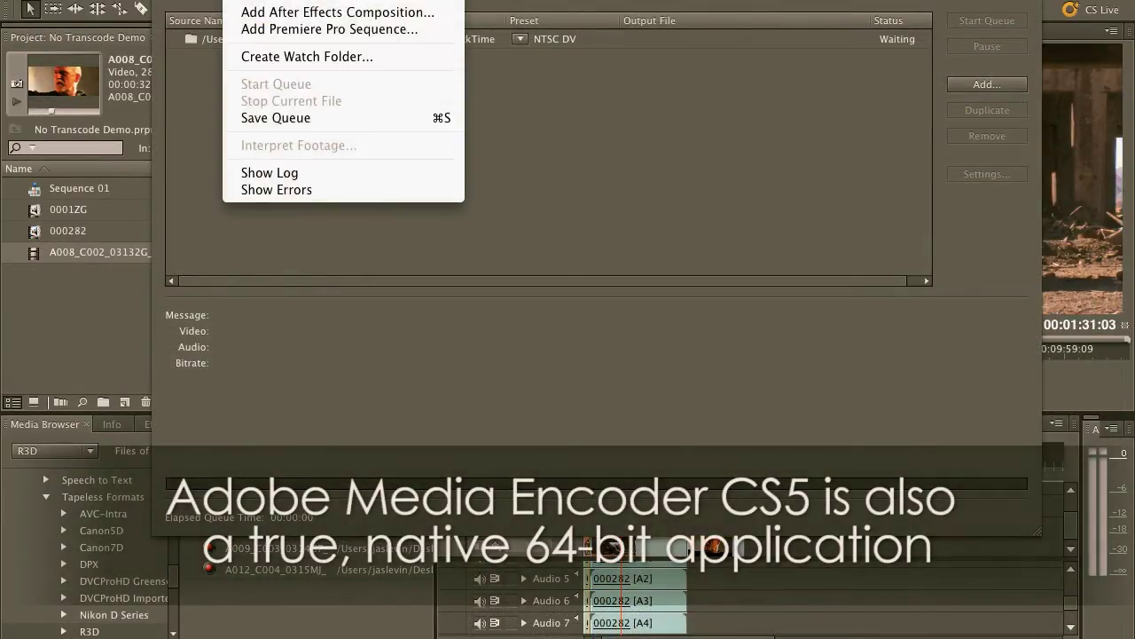
- Switch to Adobe Media Encoder, choose QuickTime as the Transcodes watch folder's format and open its preset choices
{"action": "left_click", "coordinate": [274, 61]}
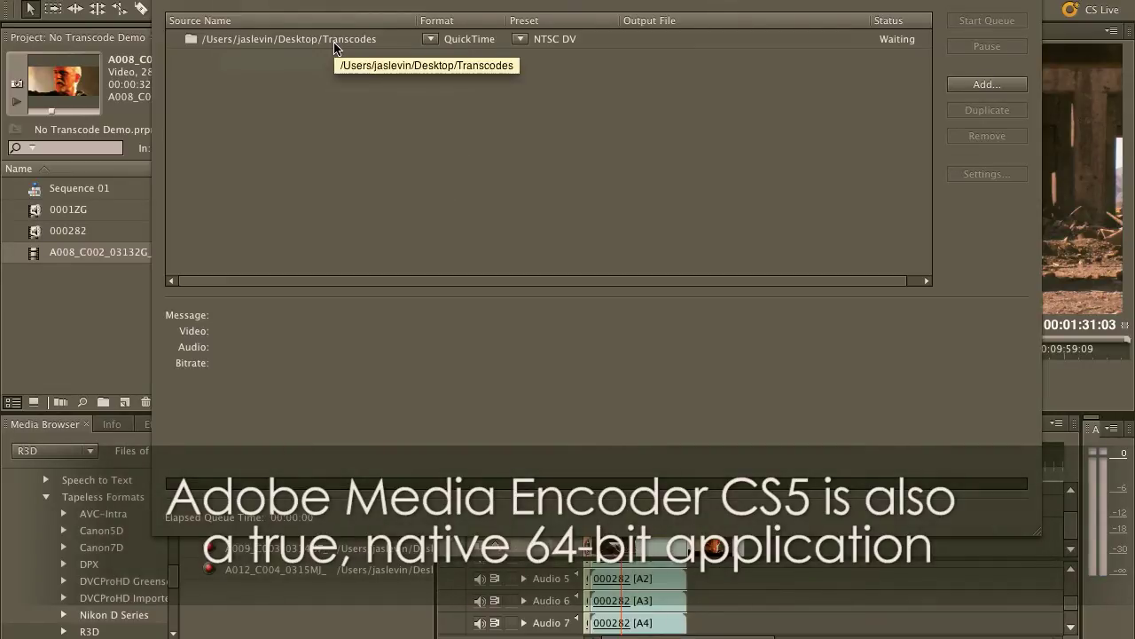
{"action": "left_click", "coordinate": [444, 44]}
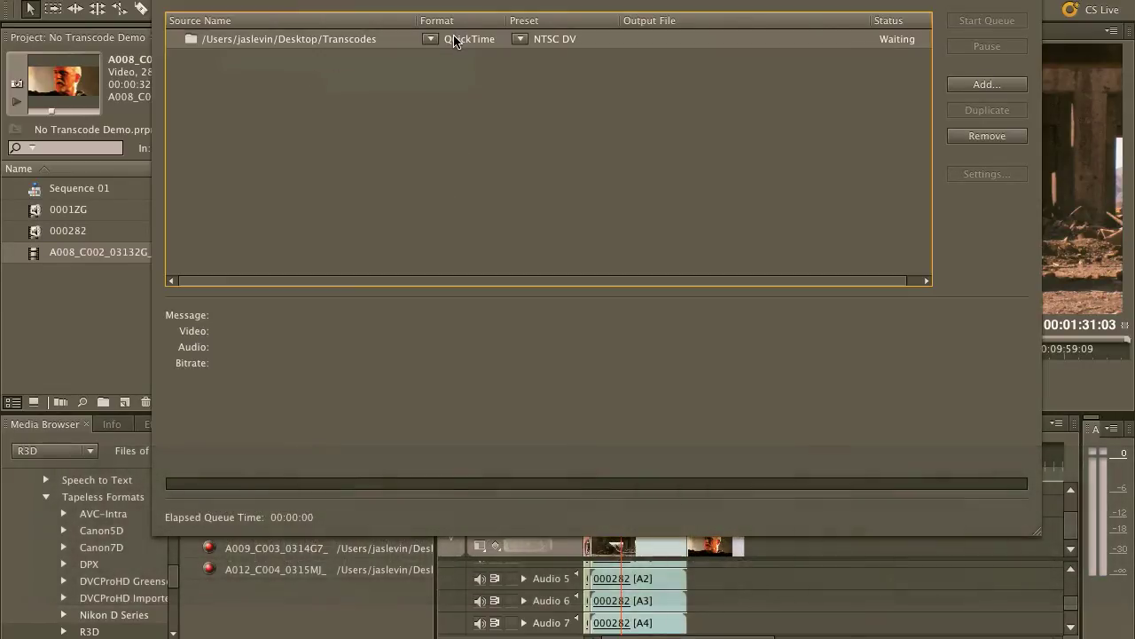
{"action": "left_click", "coordinate": [429, 39]}
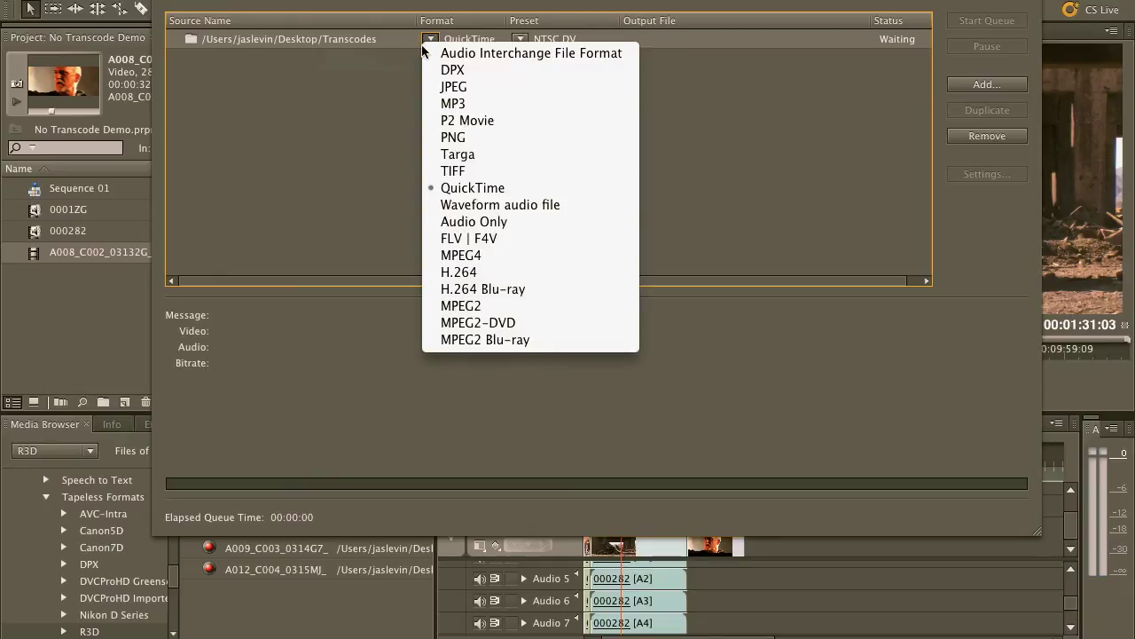
{"action": "left_click", "coordinate": [475, 188]}
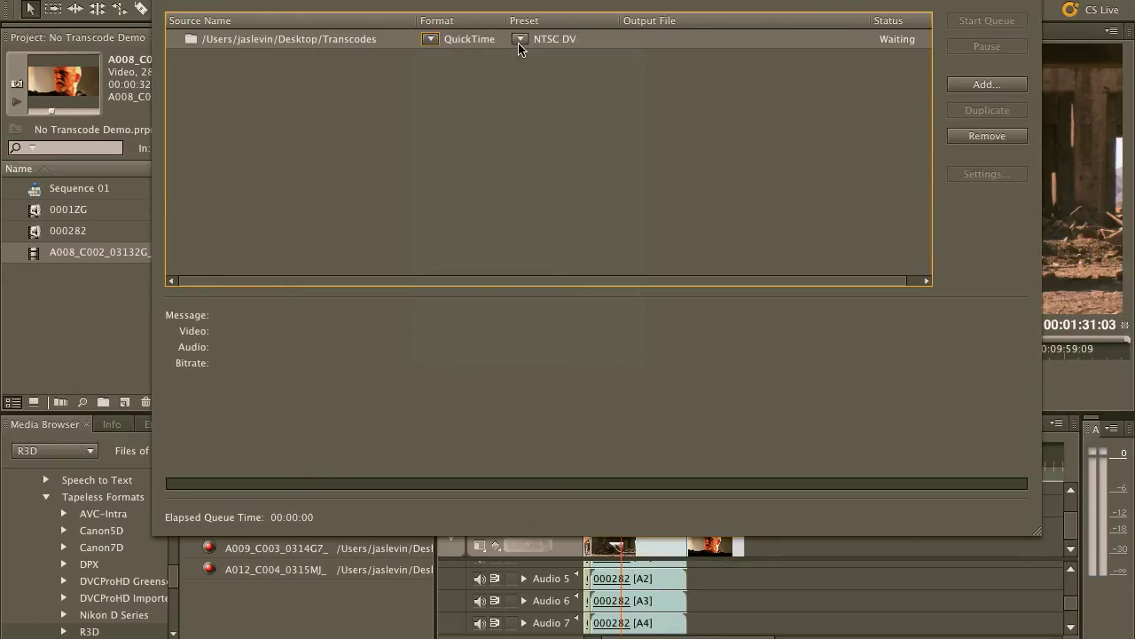
{"action": "left_click", "coordinate": [520, 40]}
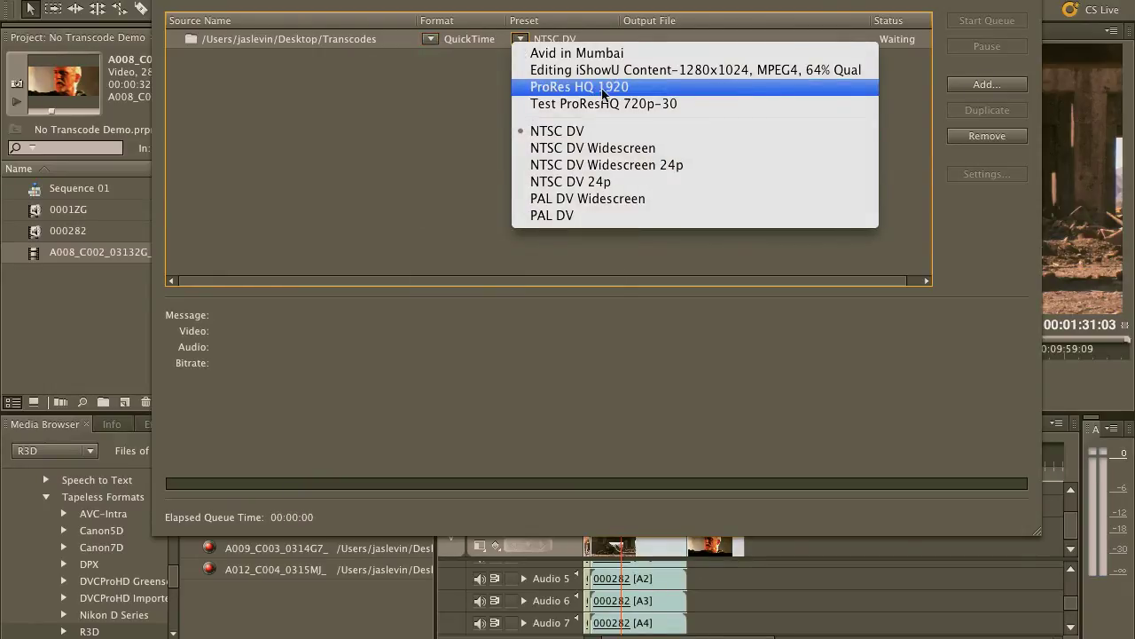